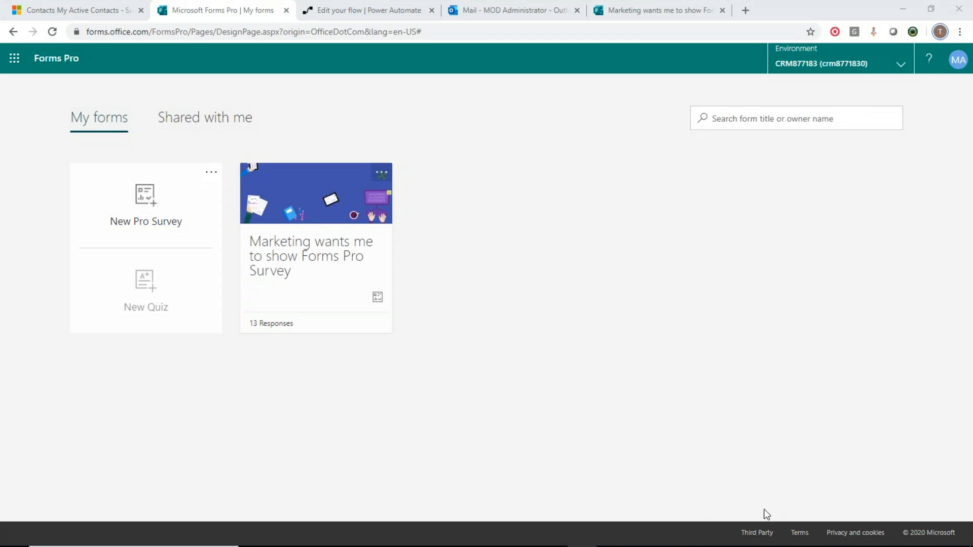
Step: Open the "Marketing wants me to show Forms Pro Survey" form and review its questions across all sections
{"action": "left_click", "coordinate": [307, 269]}
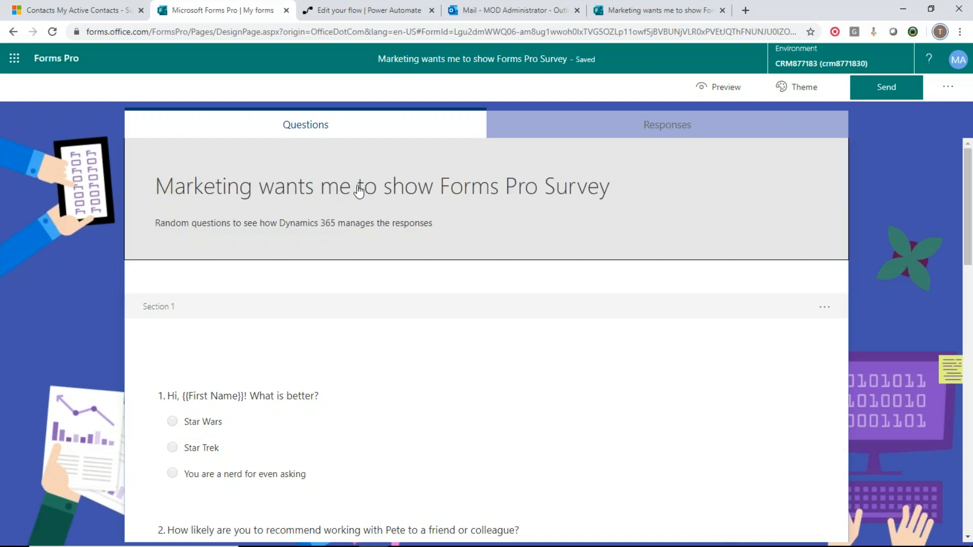
{"action": "left_click", "coordinate": [357, 189]}
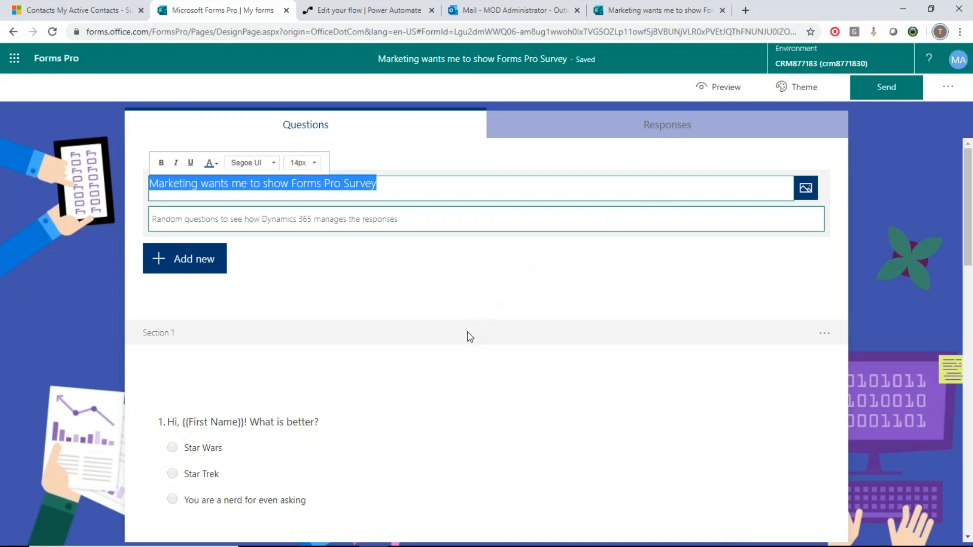
{"action": "left_click", "coordinate": [408, 338]}
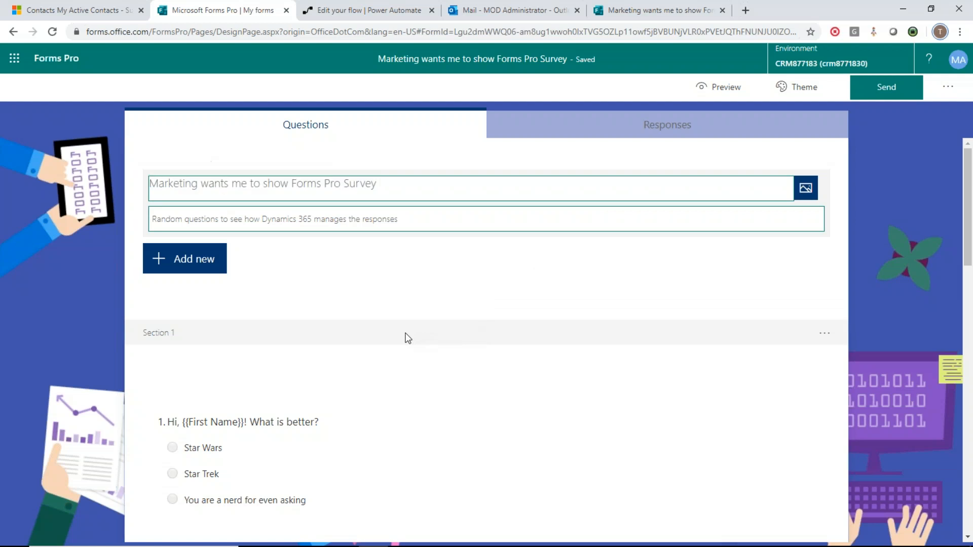
{"action": "left_click", "coordinate": [341, 364]}
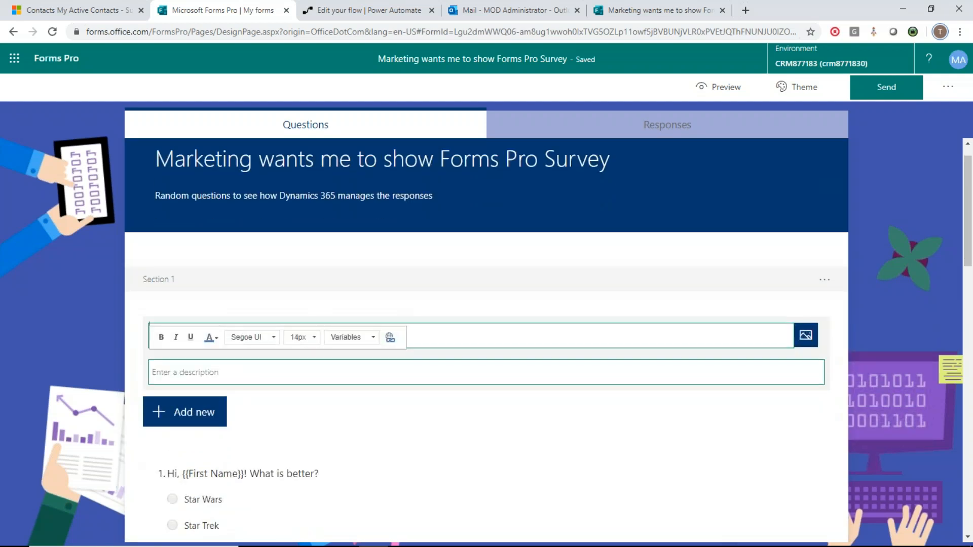
{"action": "scroll", "coordinate": [364, 390], "scroll_direction": "down", "scroll_amount": 2}
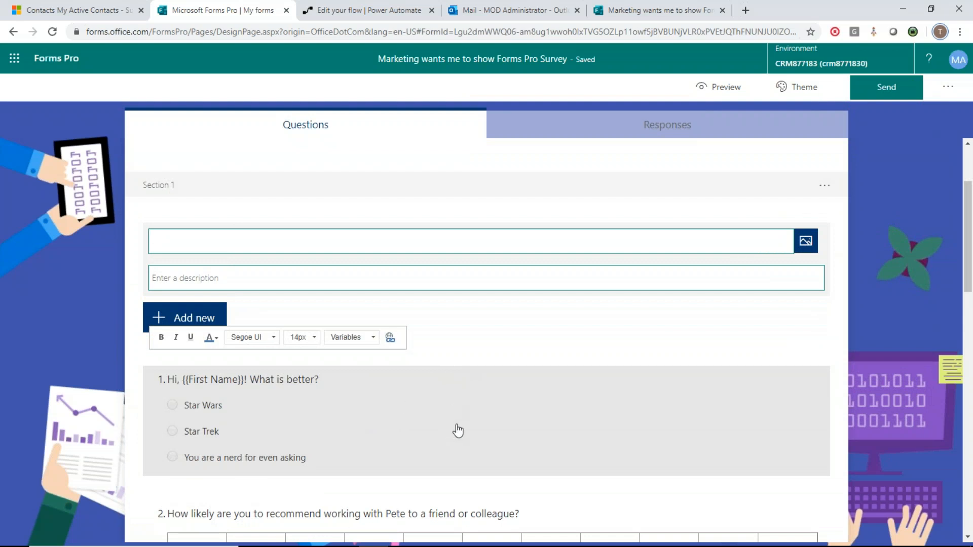
{"action": "scroll", "coordinate": [458, 431], "scroll_direction": "down", "scroll_amount": 2}
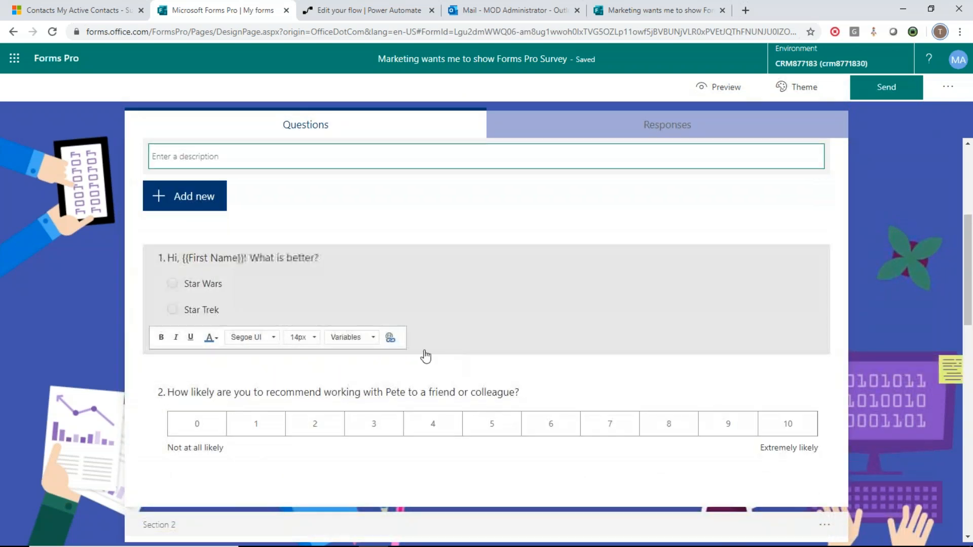
{"action": "left_click", "coordinate": [463, 374]}
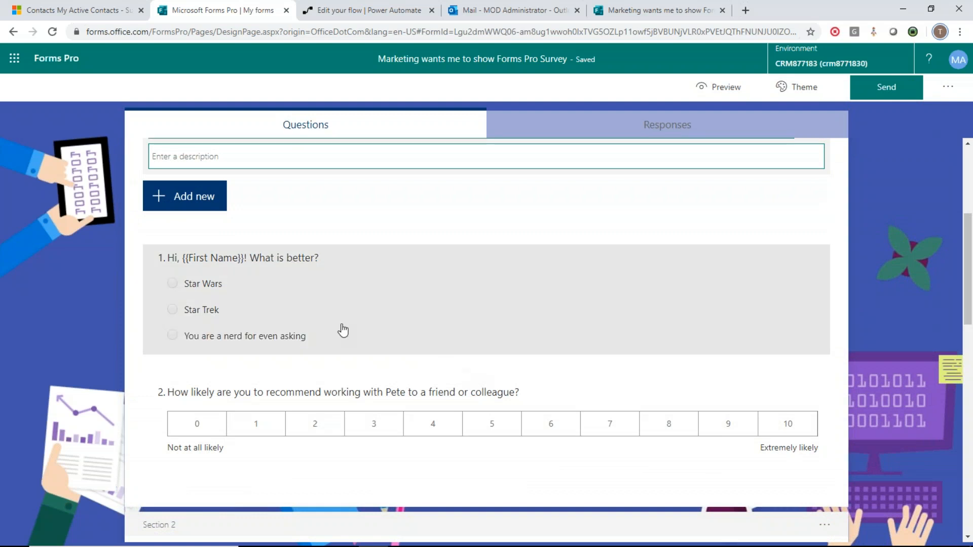
{"action": "scroll", "coordinate": [330, 369], "scroll_direction": "down", "scroll_amount": 1}
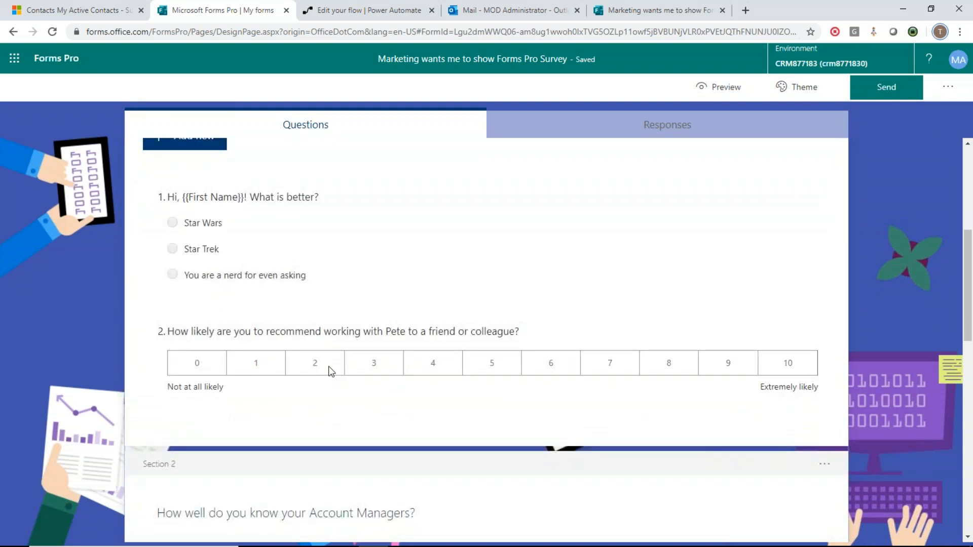
{"action": "scroll", "coordinate": [330, 373], "scroll_direction": "down", "scroll_amount": 5}
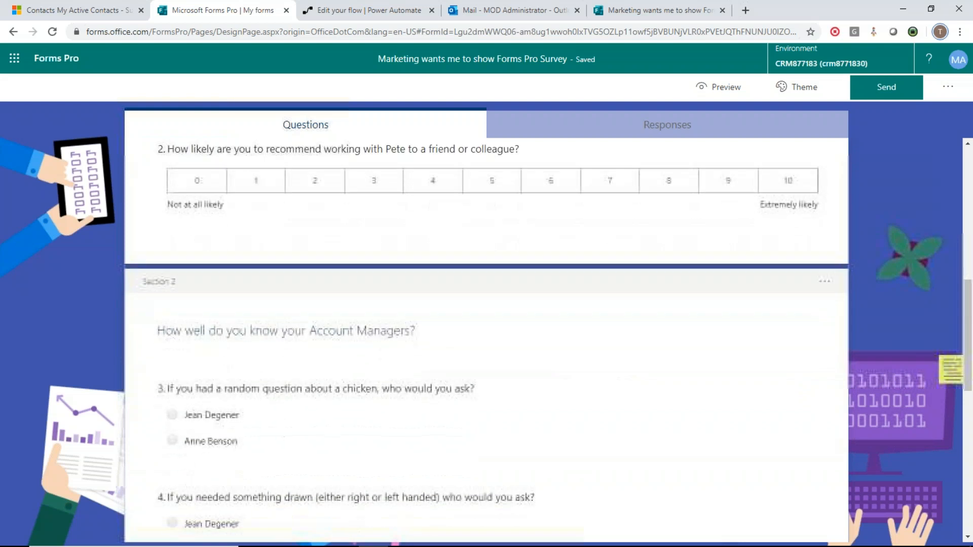
{"action": "scroll", "coordinate": [329, 372], "scroll_direction": "down", "scroll_amount": 6}
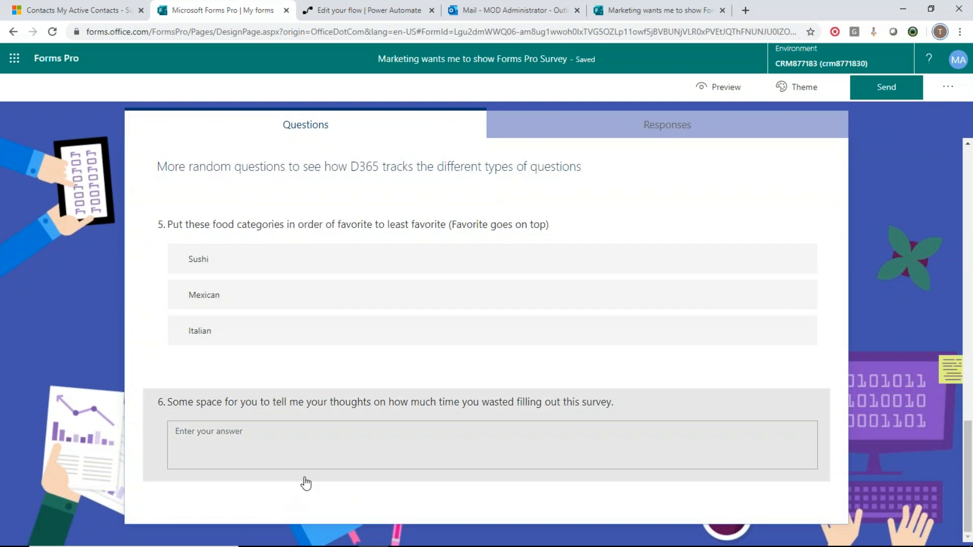
Step: Open question 6 for editing and examine the question types that can be added below it
{"action": "left_click", "coordinate": [304, 481]}
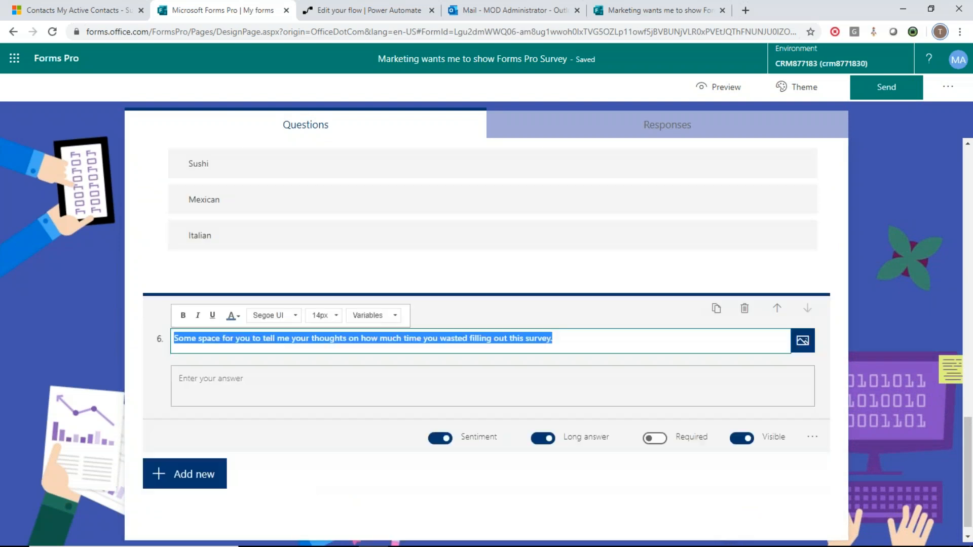
{"action": "left_click", "coordinate": [190, 476]}
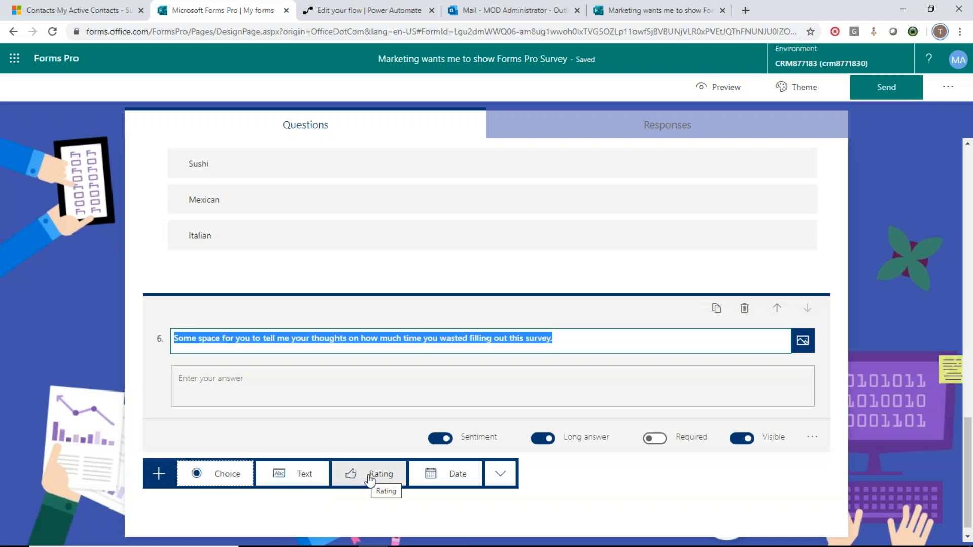
{"action": "left_click", "coordinate": [500, 474]}
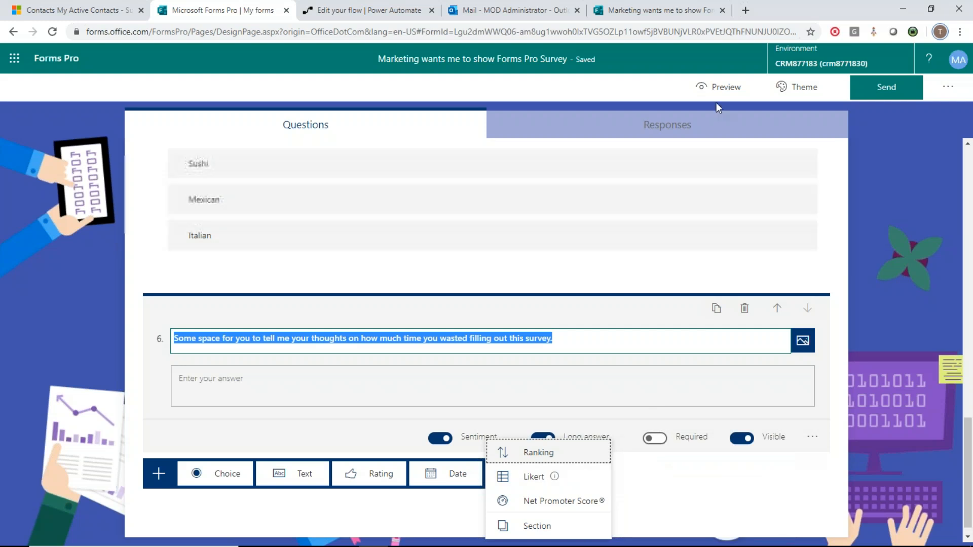
Step: Preview the survey pages in the computer and mobile layouts, and return to the survey editor
{"action": "left_click", "coordinate": [714, 88]}
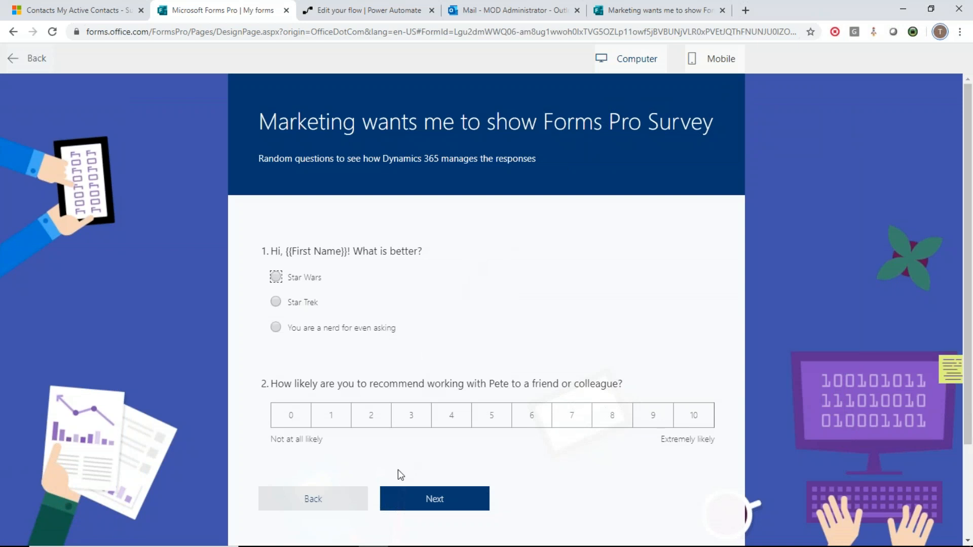
{"action": "left_click", "coordinate": [424, 493]}
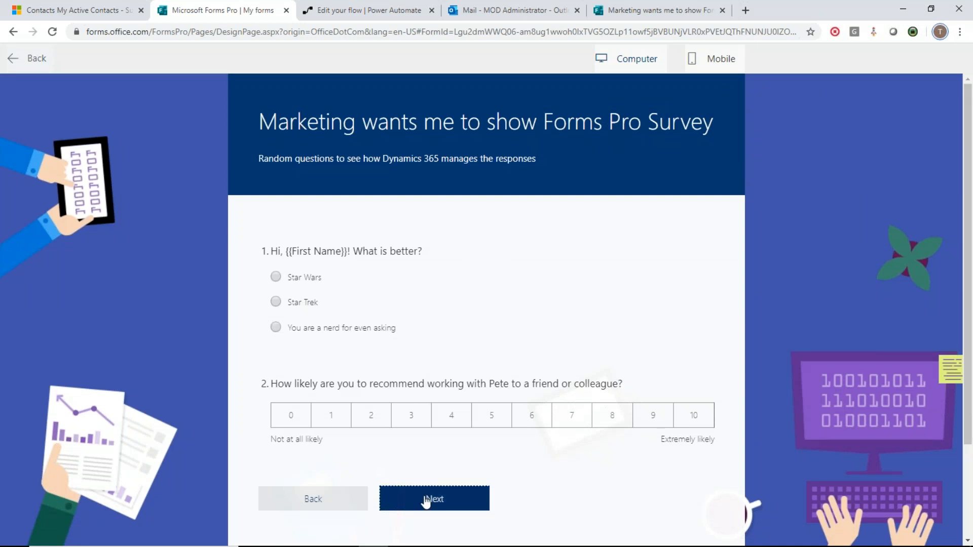
{"action": "left_click", "coordinate": [441, 406]}
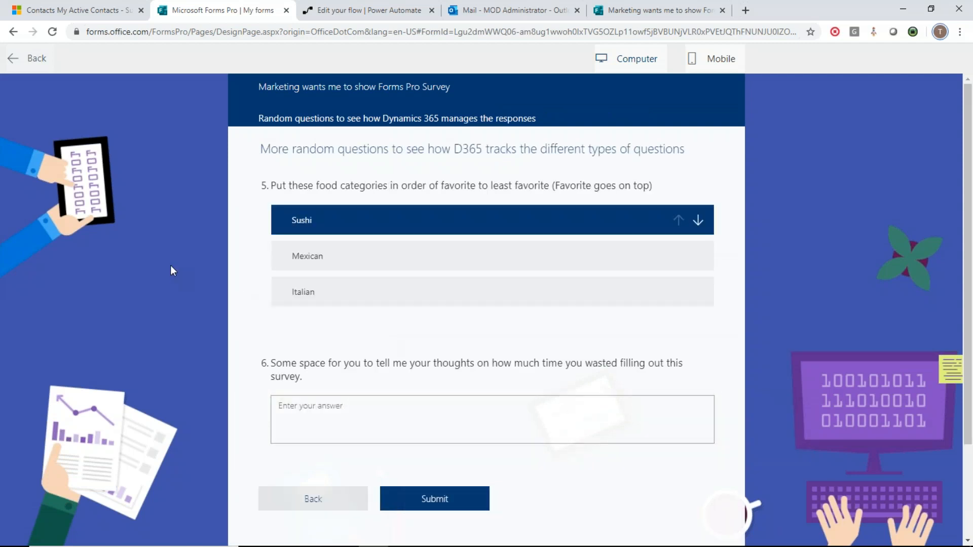
{"action": "left_click", "coordinate": [318, 501]}
{"action": "left_click", "coordinate": [318, 410]}
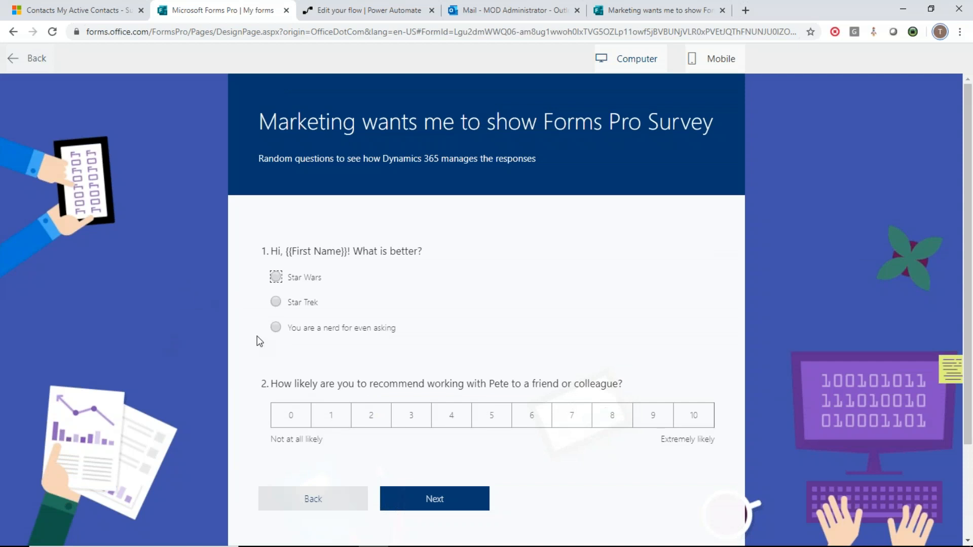
{"action": "left_click", "coordinate": [716, 59]}
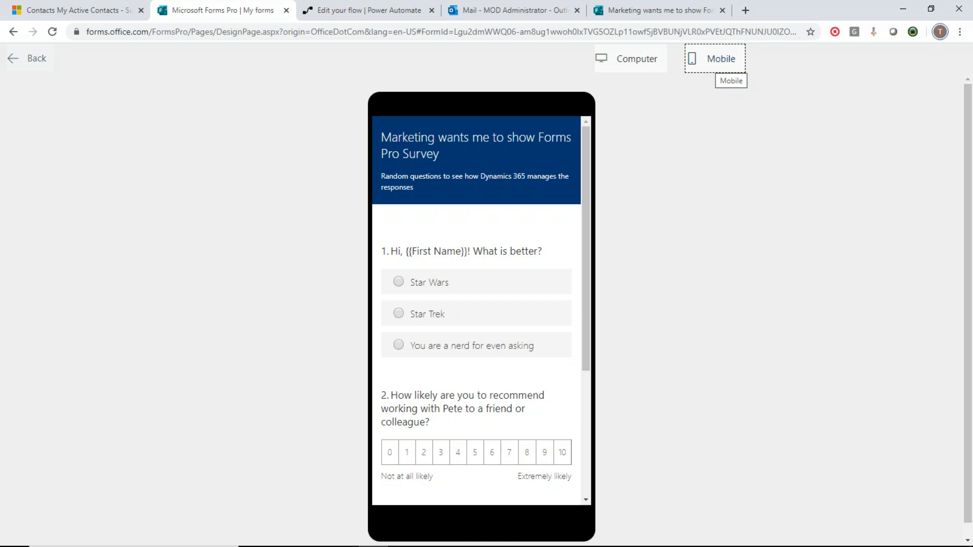
{"action": "left_click", "coordinate": [30, 59]}
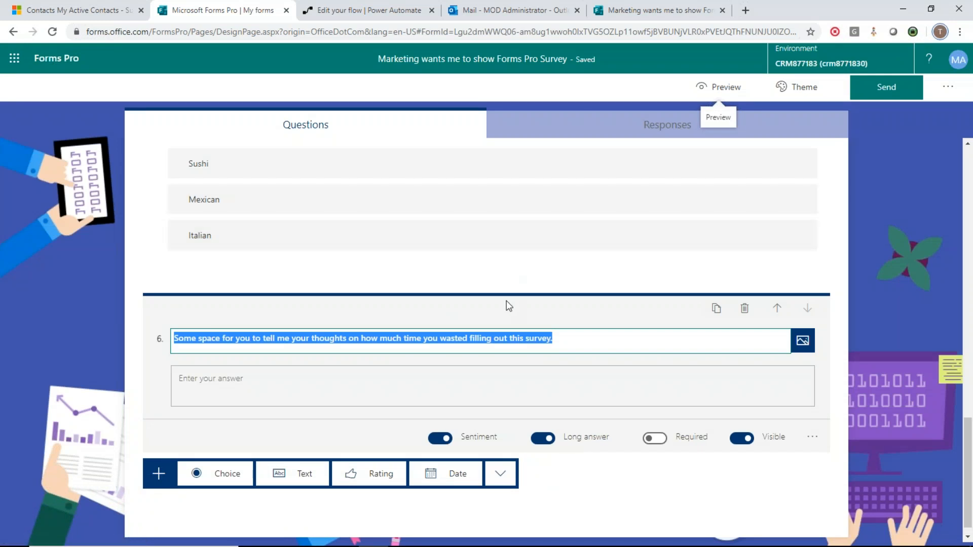
Step: Examine the survey's additional options for sharing, variables, branching rules, languages and settings
{"action": "scroll", "coordinate": [506, 301], "scroll_direction": "up", "scroll_amount": 10}
{"action": "scroll", "coordinate": [508, 306], "scroll_direction": "up", "scroll_amount": 10}
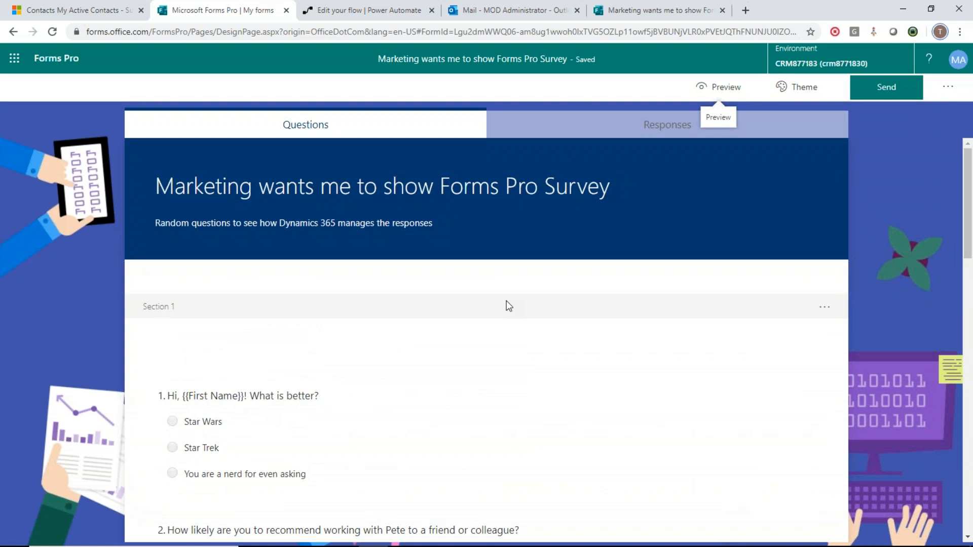
{"action": "left_click", "coordinate": [947, 89]}
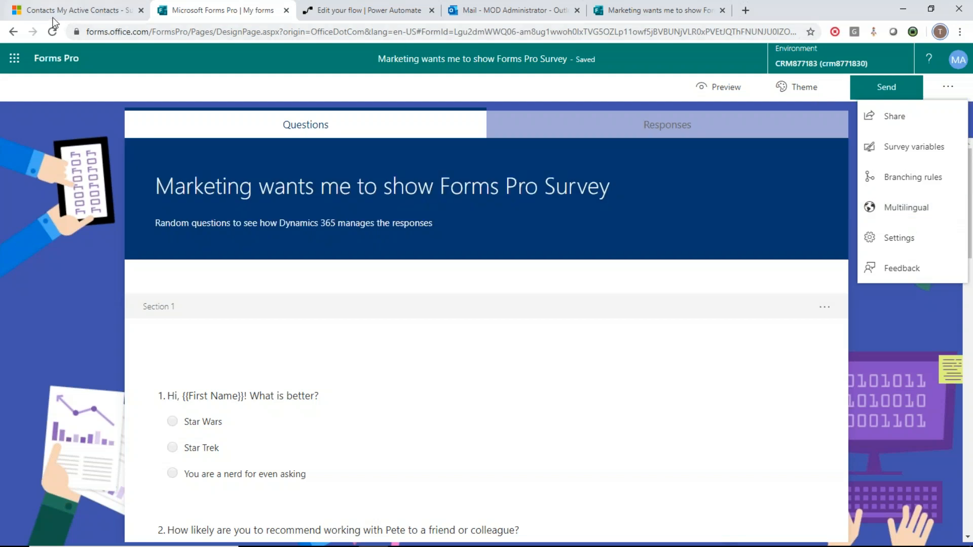
Step: Switch to the My Active Contacts - Survey view in Dynamics 365
{"action": "left_click", "coordinate": [83, 16]}
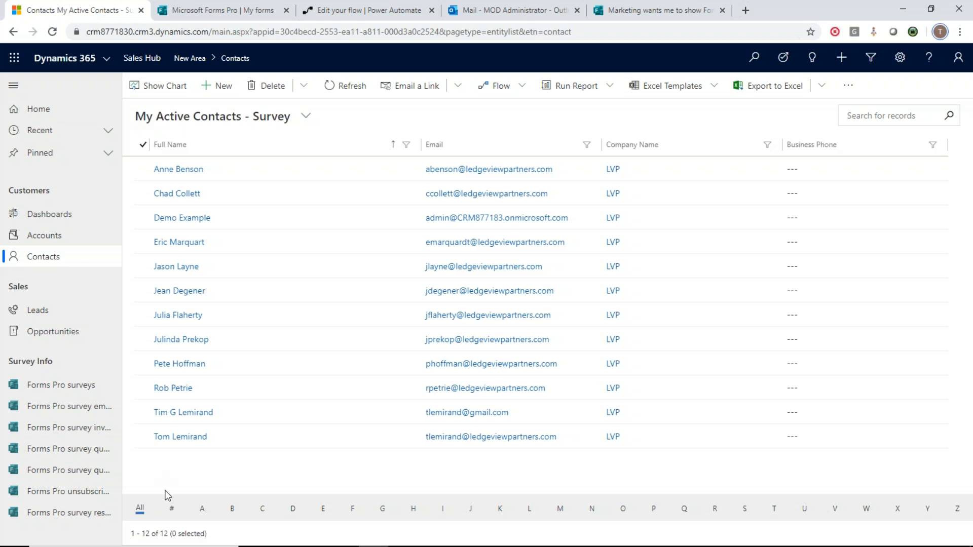
Step: Try to start the Send Survey flow for the last contact in the list, and return to the contacts view
{"action": "left_click", "coordinate": [139, 437]}
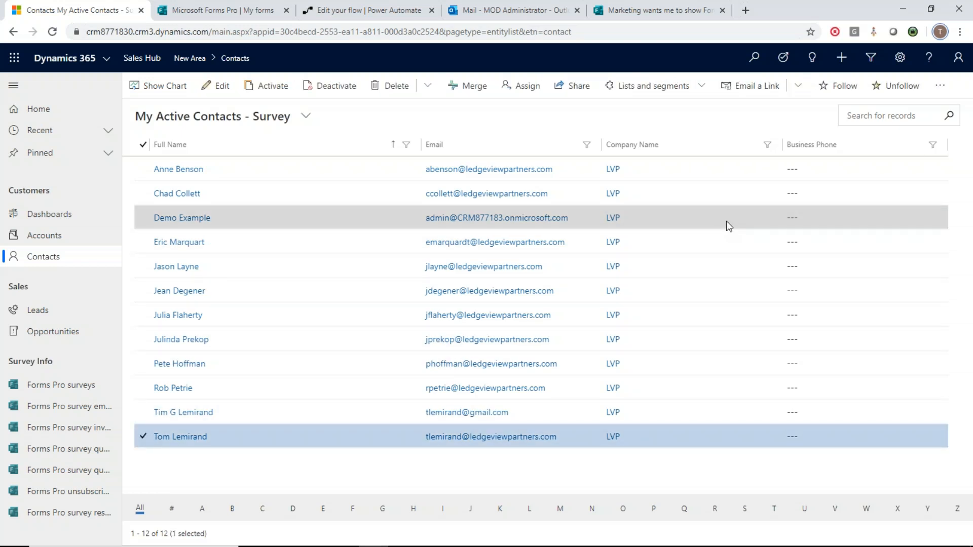
{"action": "left_click", "coordinate": [944, 88]}
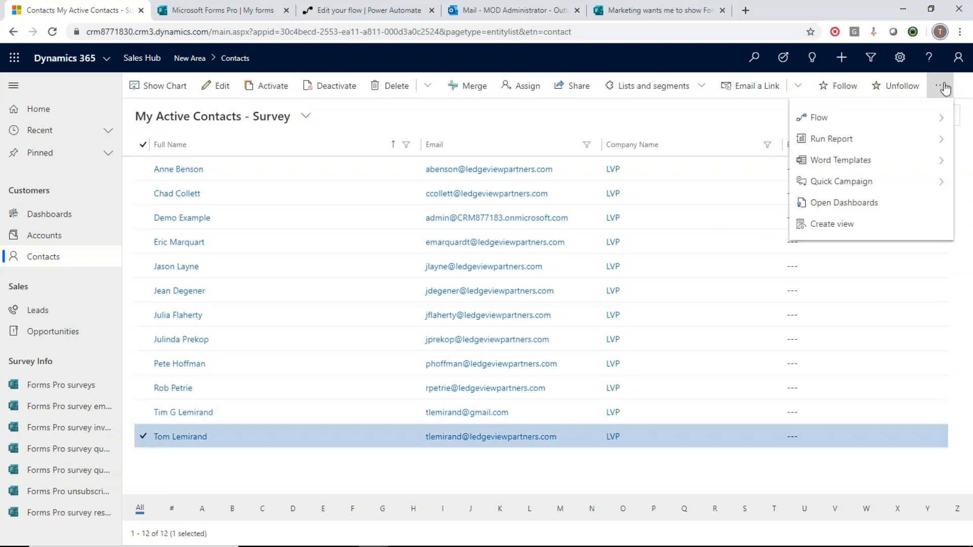
{"action": "left_click", "coordinate": [928, 122]}
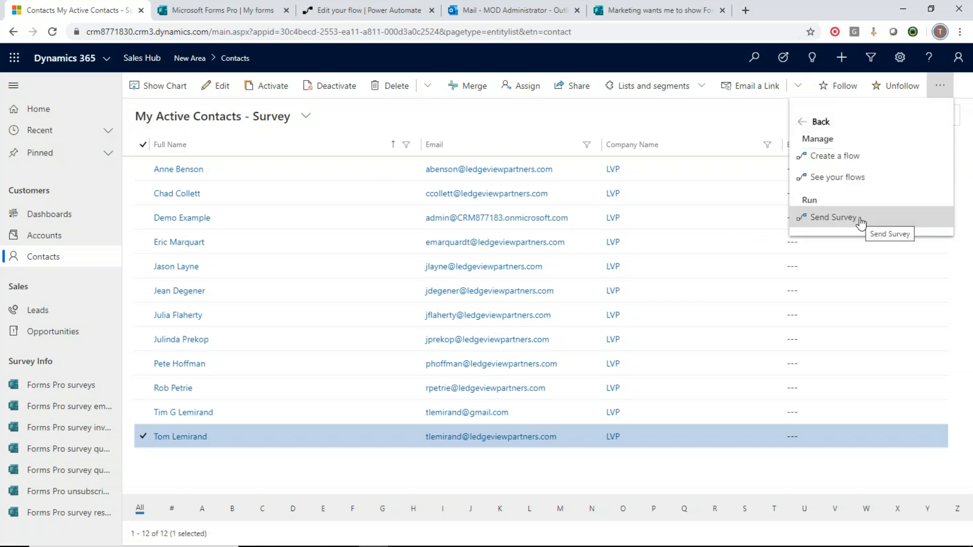
{"action": "left_click", "coordinate": [831, 219]}
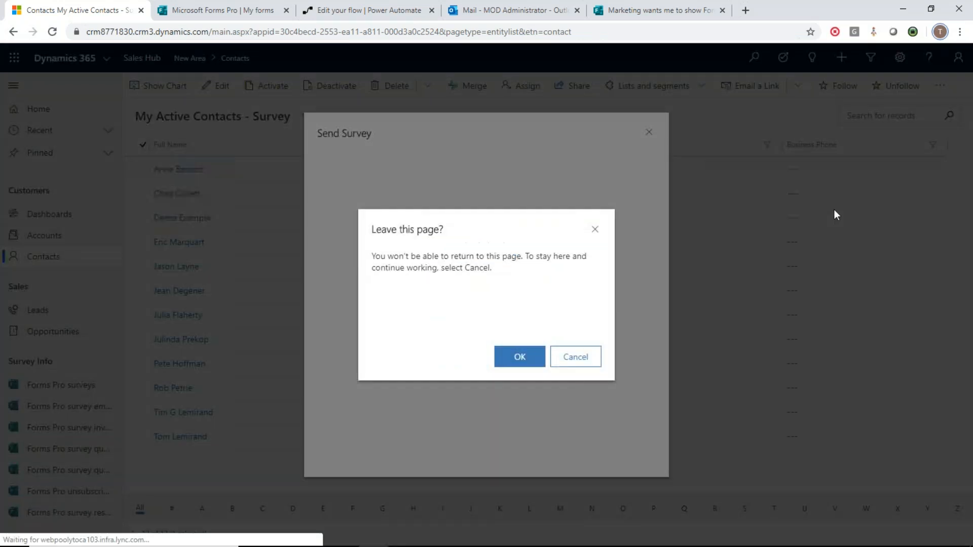
{"action": "left_click", "coordinate": [518, 360]}
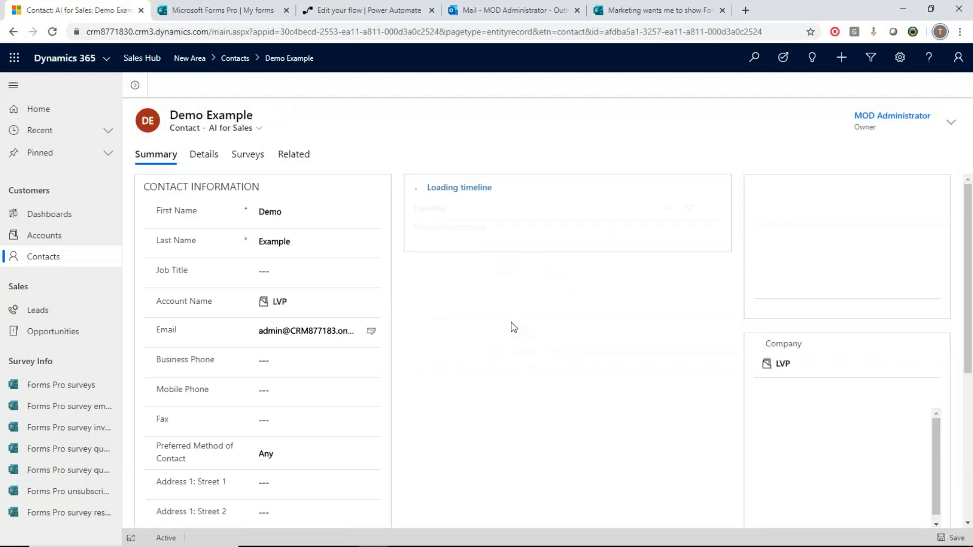
{"action": "left_click", "coordinate": [48, 257]}
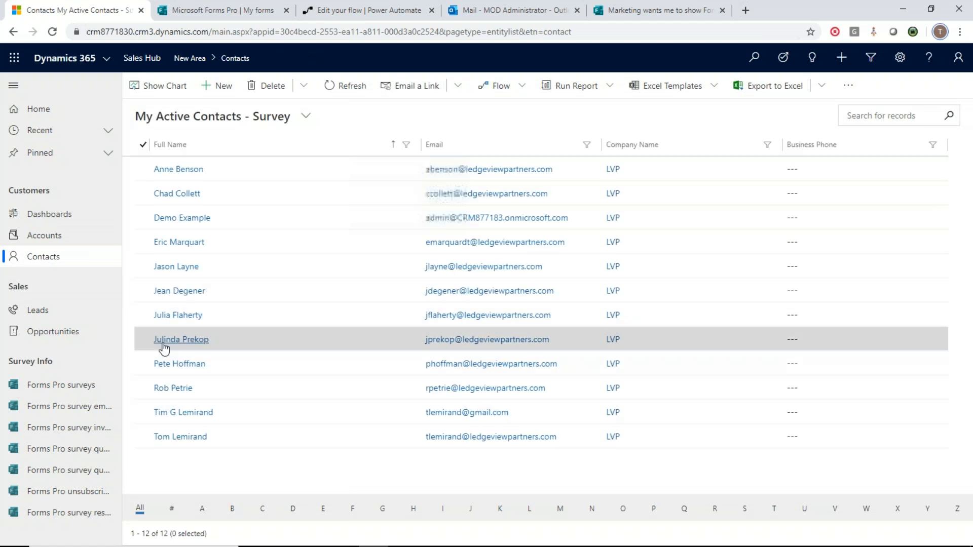
Step: Run the Send Survey flow on the last contact in the My Active Contacts - Survey view
{"action": "left_click", "coordinate": [143, 435]}
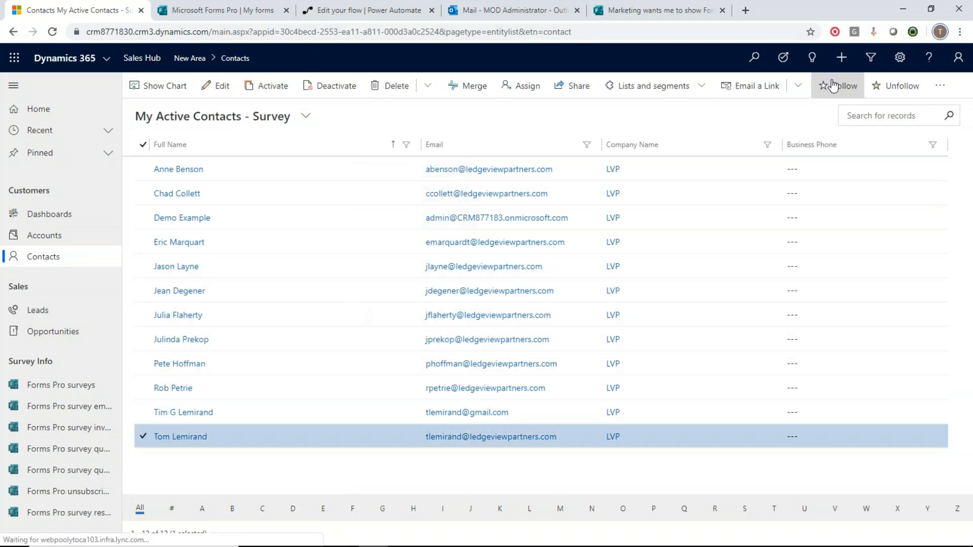
{"action": "left_click", "coordinate": [939, 86]}
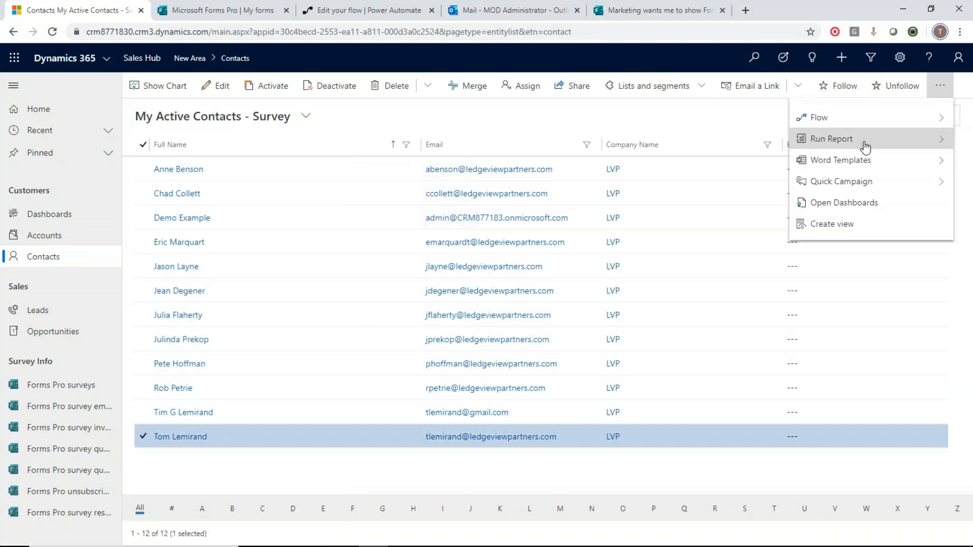
{"action": "left_click", "coordinate": [841, 120]}
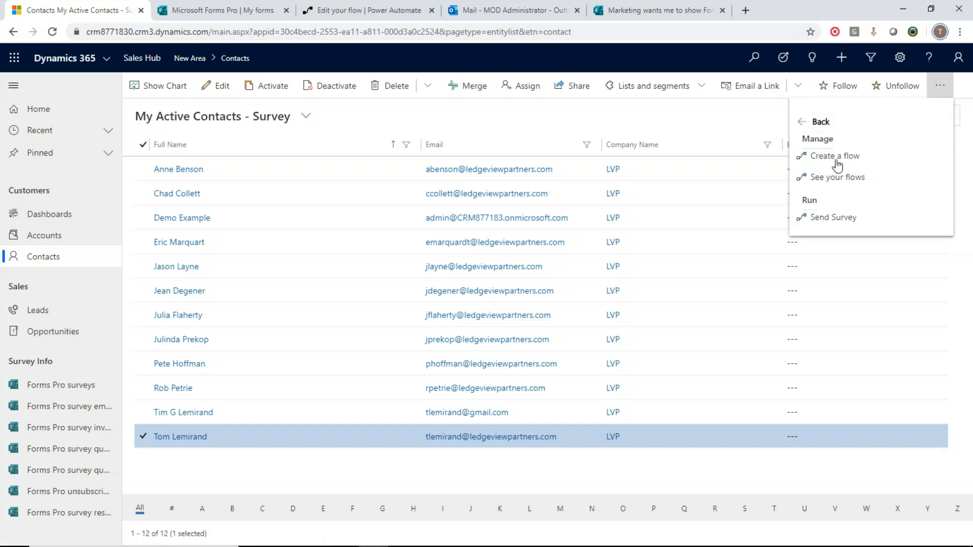
{"action": "left_click", "coordinate": [834, 218]}
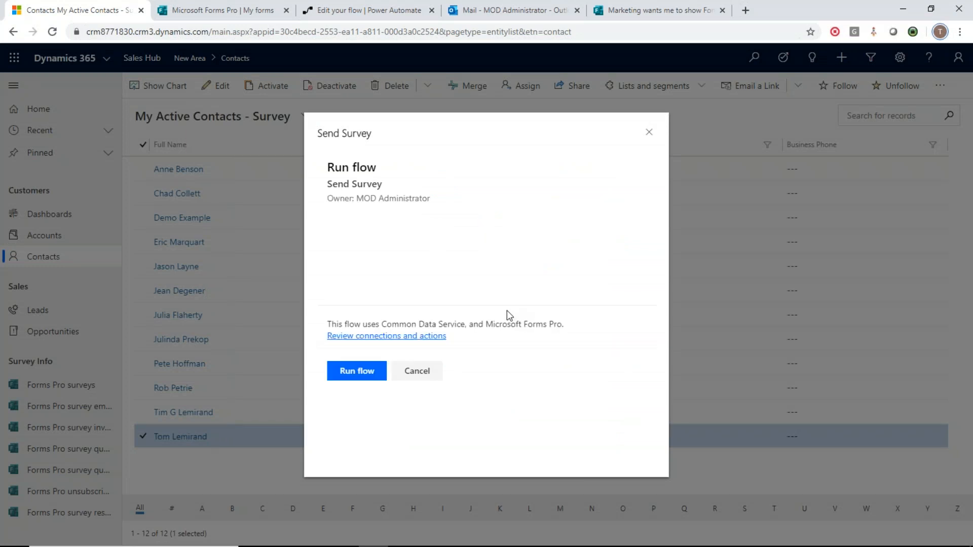
{"action": "left_click", "coordinate": [356, 375]}
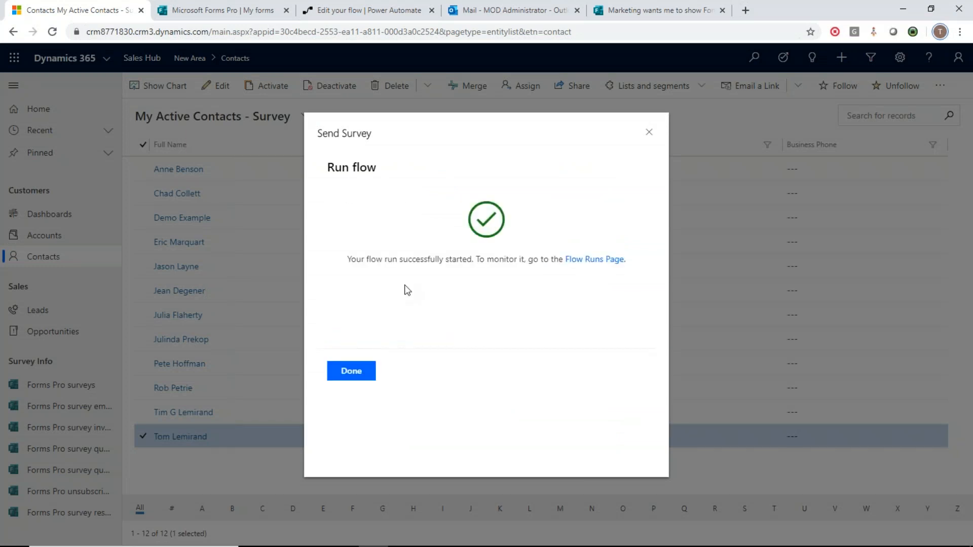
{"action": "left_click", "coordinate": [371, 374]}
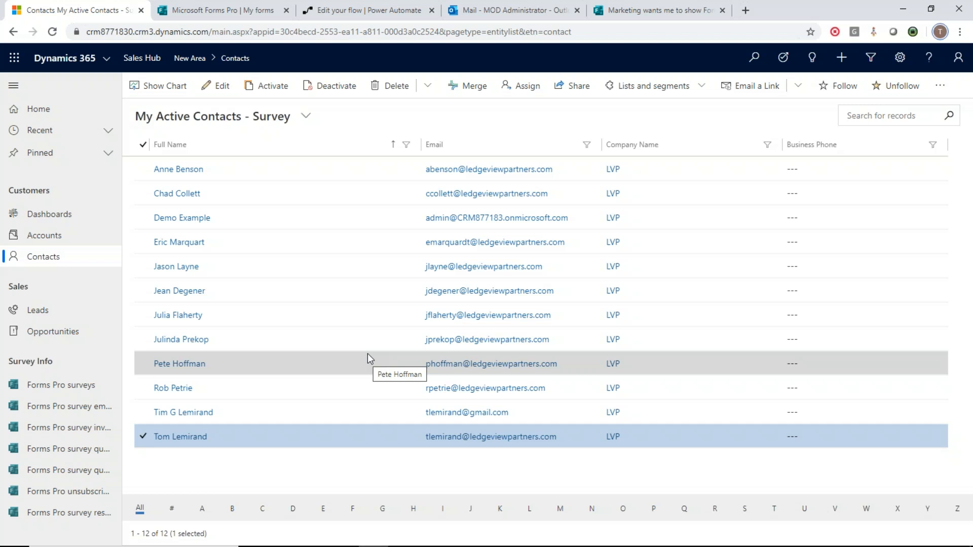
Step: Switch to Power Automate and examine the Send Survey flow's trigger, Get record and Send a survey steps
{"action": "left_click", "coordinate": [389, 14]}
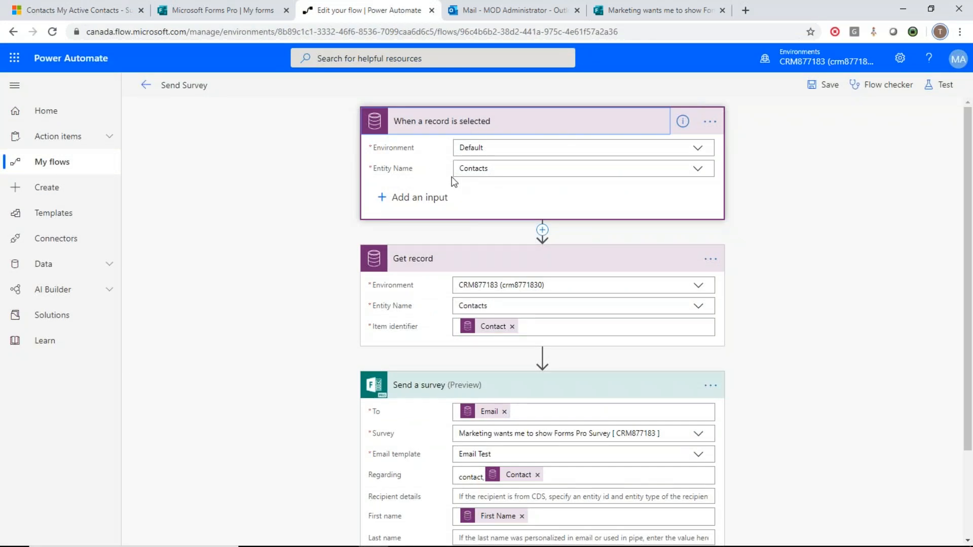
{"action": "scroll", "coordinate": [457, 205], "scroll_direction": "down", "scroll_amount": 1}
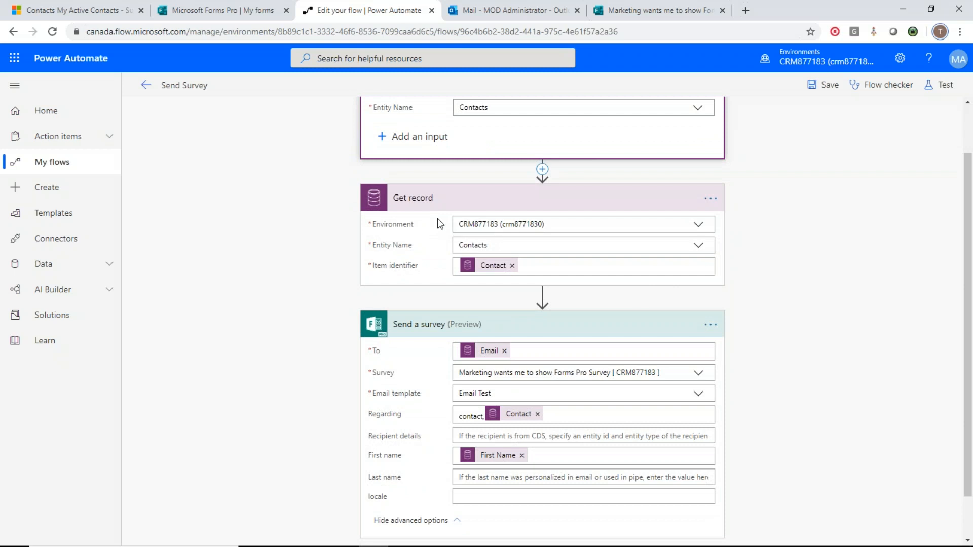
{"action": "scroll", "coordinate": [440, 224], "scroll_direction": "down", "scroll_amount": 1}
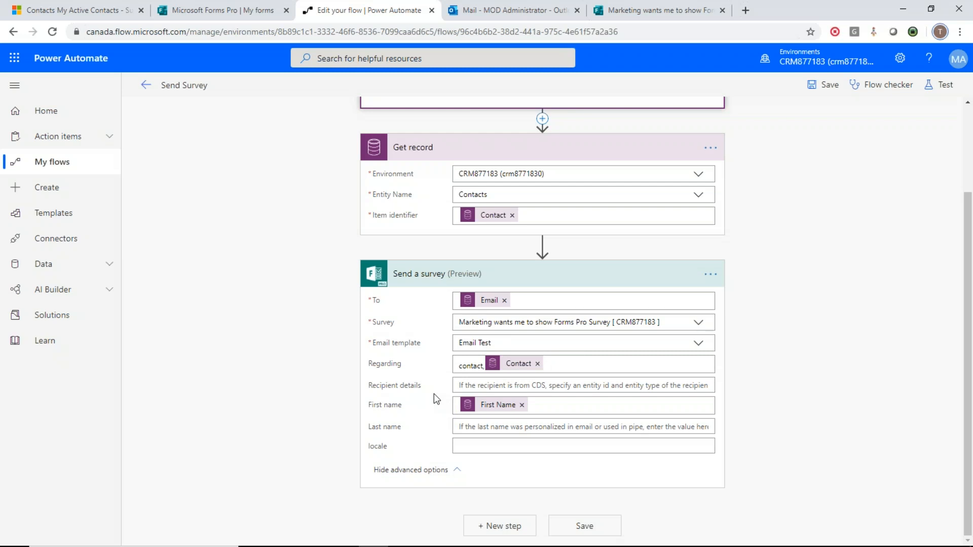
{"action": "scroll", "coordinate": [415, 374], "scroll_direction": "up", "scroll_amount": 2}
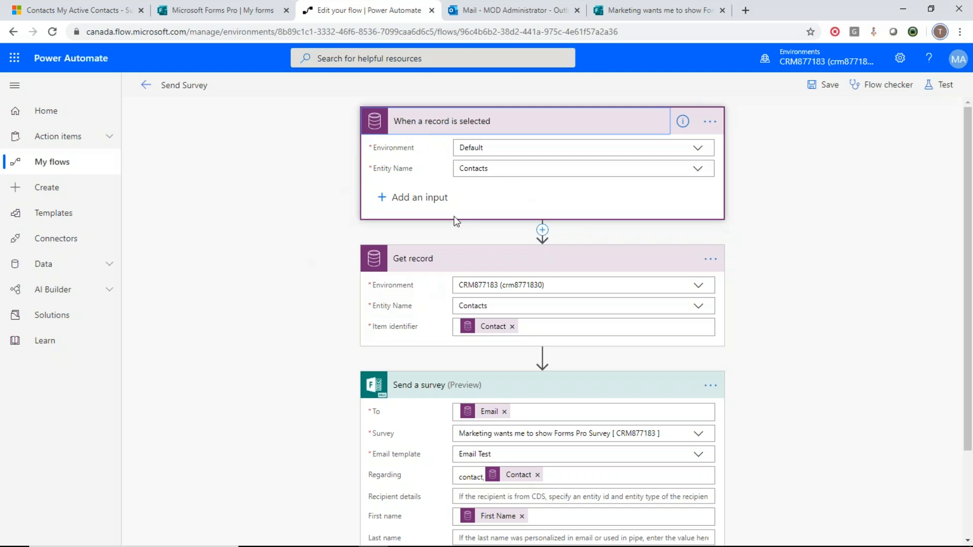
Step: Start the survey from the invitation email in Outlook, answer Star Wars and a recommendation score of 10, and continue to the account manager questions
{"action": "left_click", "coordinate": [509, 12]}
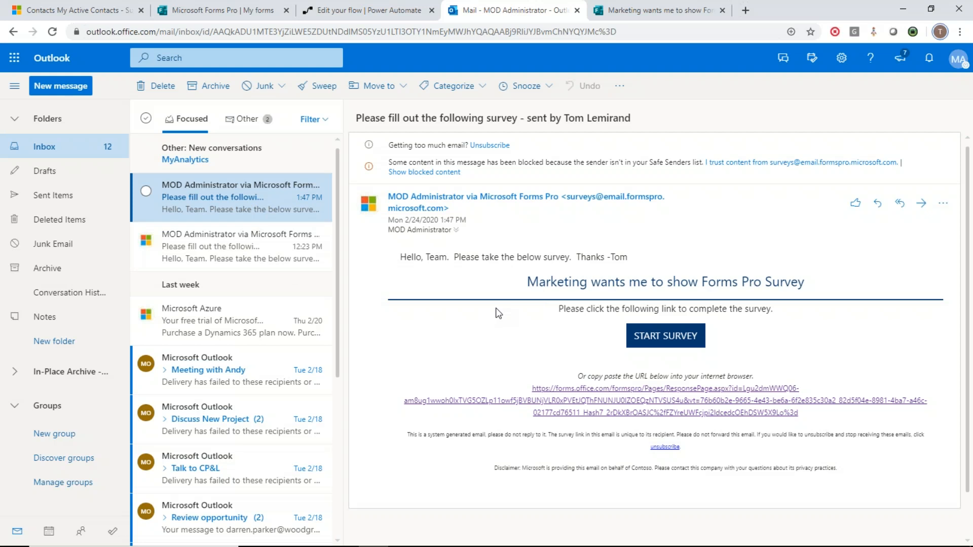
{"action": "left_click", "coordinate": [663, 338]}
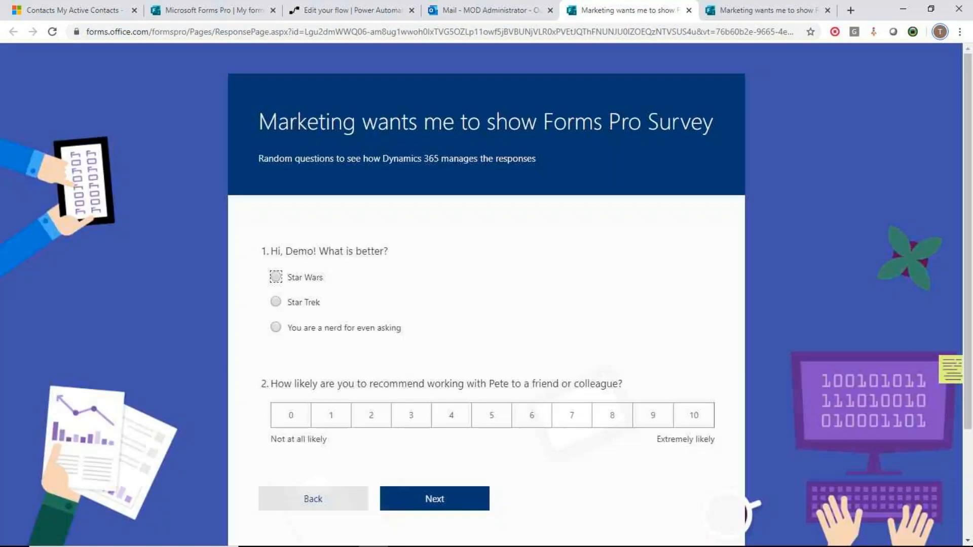
{"action": "left_click", "coordinate": [279, 278]}
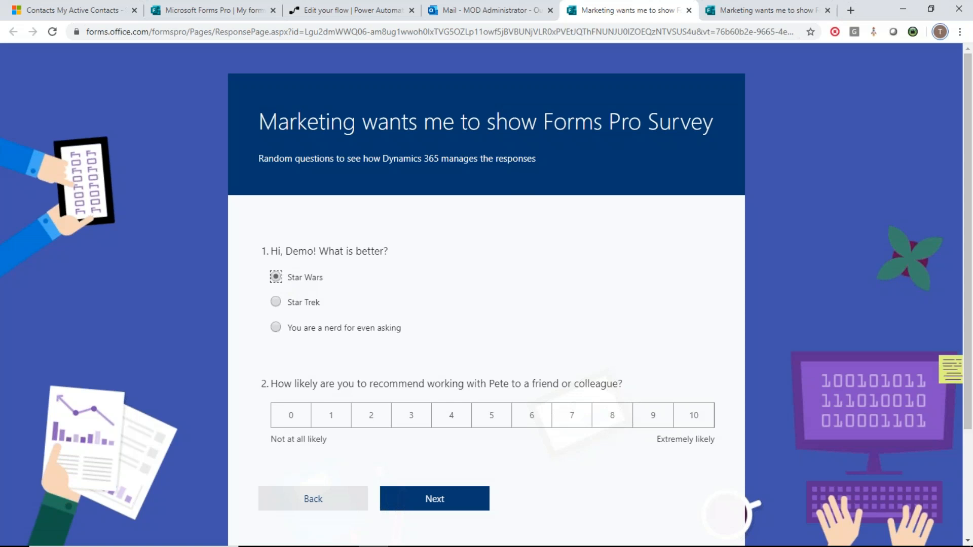
{"action": "left_click", "coordinate": [677, 416]}
{"action": "left_click", "coordinate": [450, 499]}
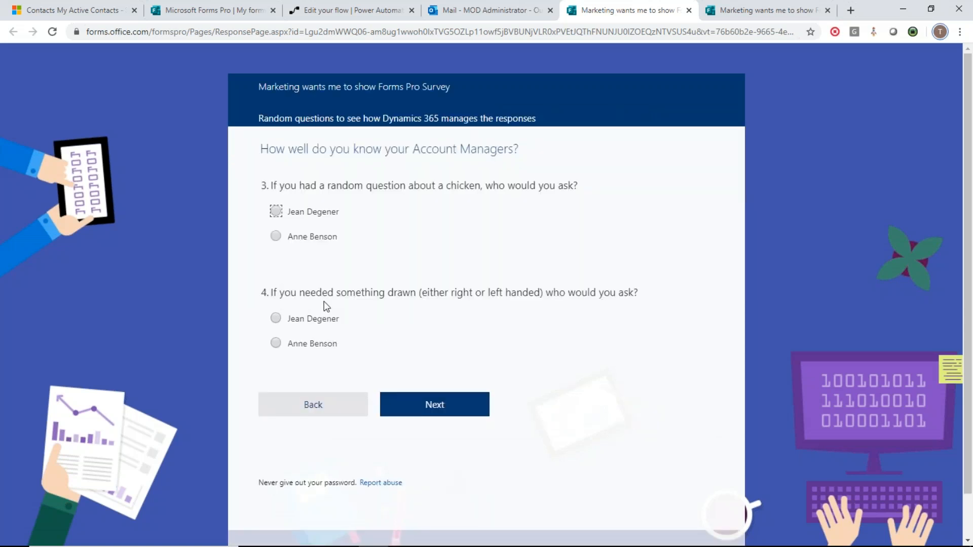
Step: Choose the first account manager for question 3 and the second for question 4, and continue to the next survey page
{"action": "left_click", "coordinate": [275, 211]}
{"action": "left_click", "coordinate": [275, 343]}
{"action": "left_click", "coordinate": [434, 406]}
Step: Rank the food categories Italian, Mexican, Sushi, enter the comment "Great Survey", and submit the survey
{"action": "left_click_drag", "start_coordinate": [361, 317], "coordinate": [370, 269]}
{"action": "left_click_drag", "start_coordinate": [373, 234], "coordinate": [392, 322]}
{"action": "left_click", "coordinate": [367, 438]}
{"action": "type", "text": "Great Survey"}
{"action": "left_click", "coordinate": [442, 514]}
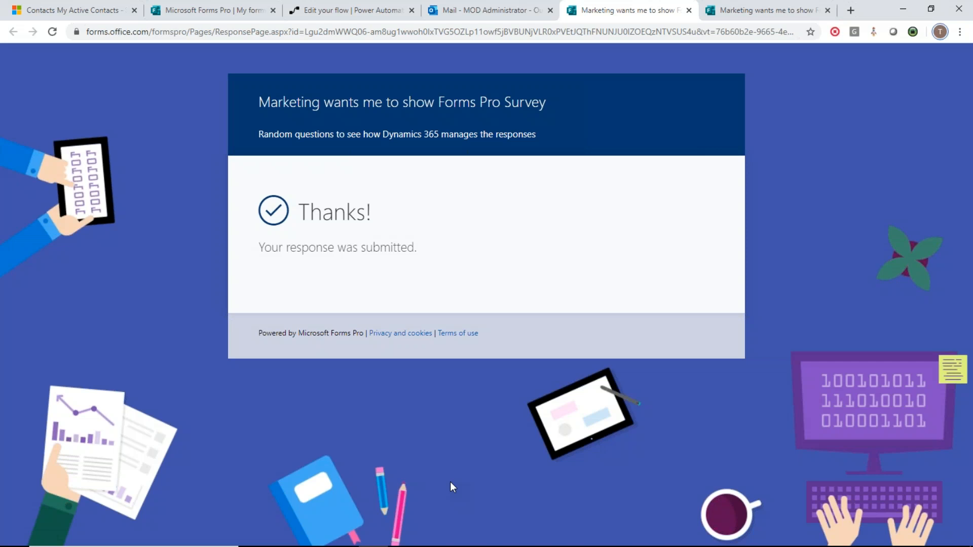
Step: Open the last contact of the survey view in Dynamics 365 and look through its survey invites and survey results
{"action": "left_click", "coordinate": [87, 12]}
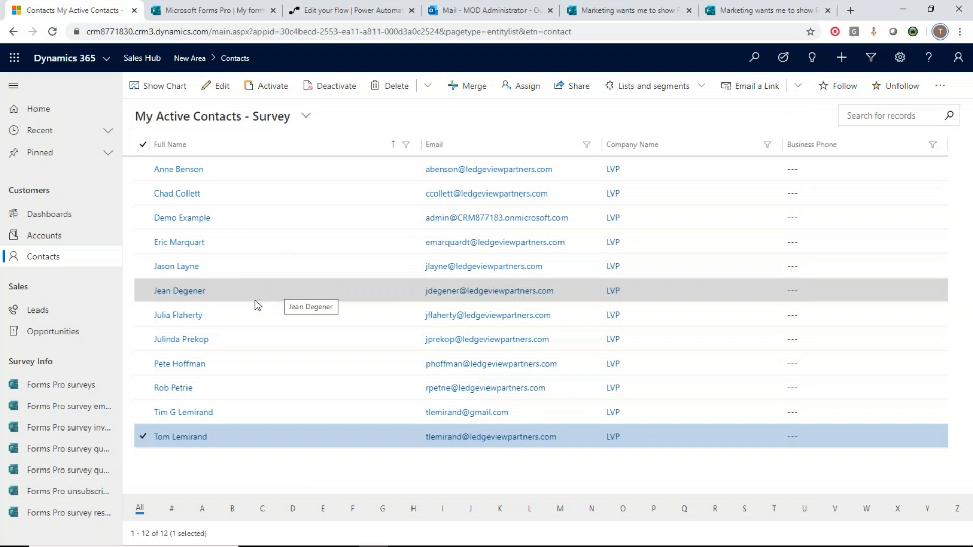
{"action": "left_click", "coordinate": [191, 436]}
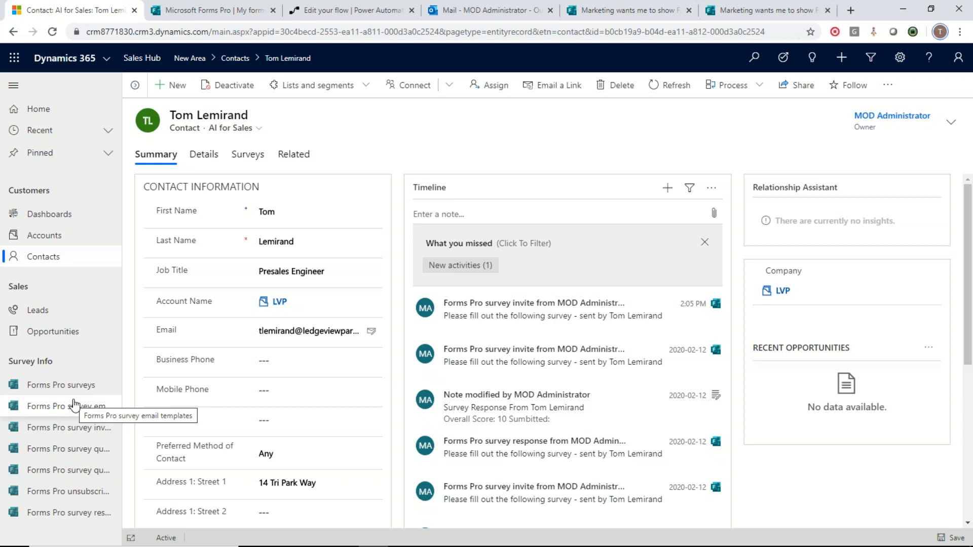
{"action": "left_click", "coordinate": [238, 157]}
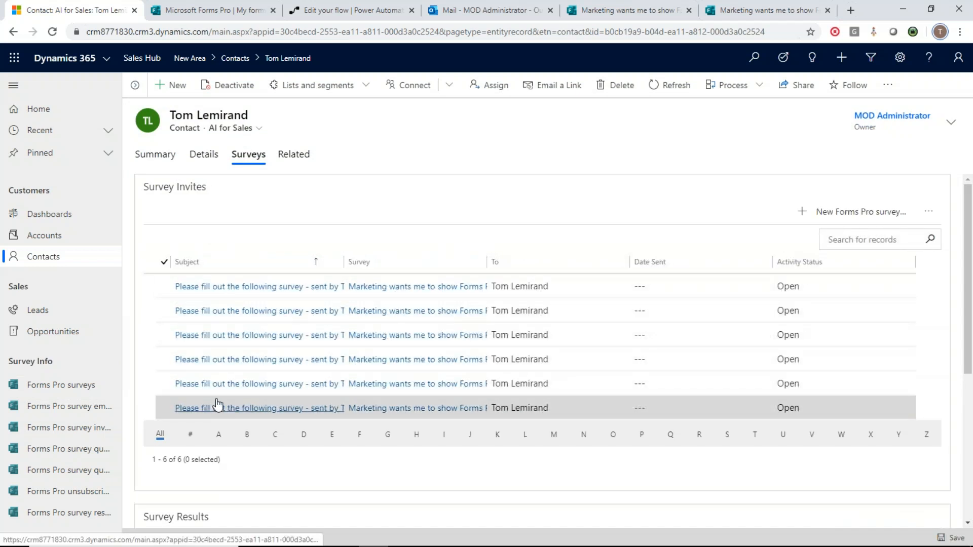
{"action": "scroll", "coordinate": [218, 405], "scroll_direction": "down", "scroll_amount": 3}
{"action": "scroll", "coordinate": [236, 405], "scroll_direction": "down", "scroll_amount": 2}
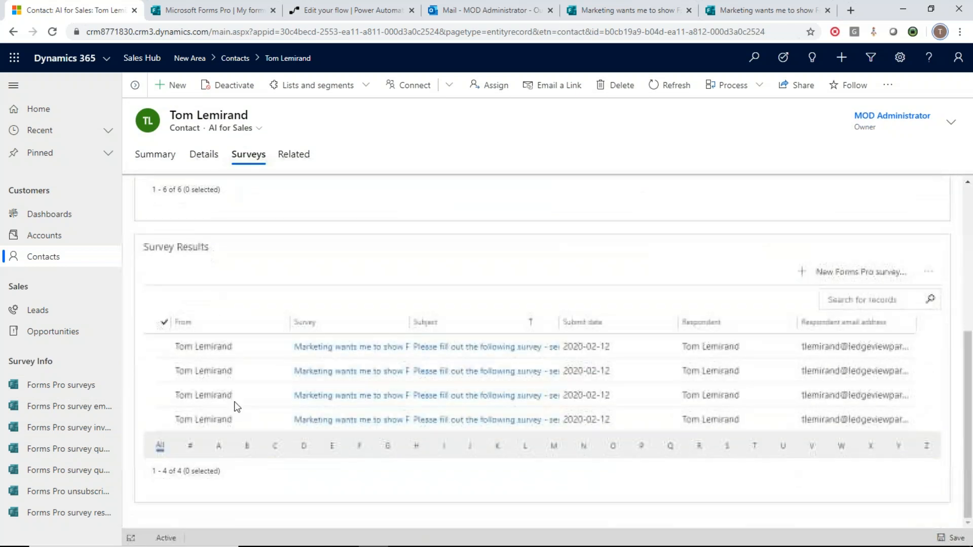
Step: Open the contact's second survey result and examine its general details, the submitted survey answers and the question responses
{"action": "double_click", "coordinate": [188, 372]}
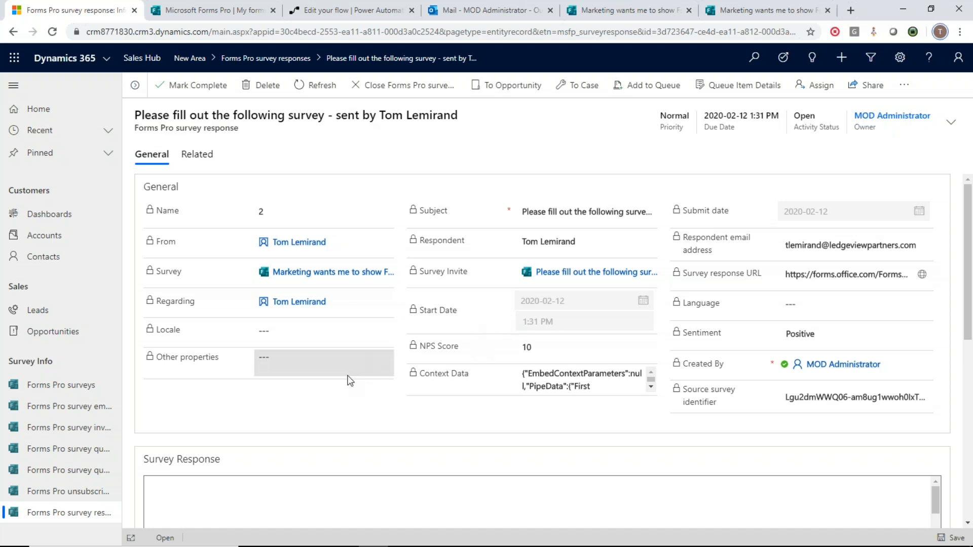
{"action": "scroll", "coordinate": [345, 373], "scroll_direction": "down", "scroll_amount": 4}
{"action": "scroll", "coordinate": [426, 374], "scroll_direction": "down", "scroll_amount": 2}
{"action": "scroll", "coordinate": [427, 371], "scroll_direction": "down", "scroll_amount": 3}
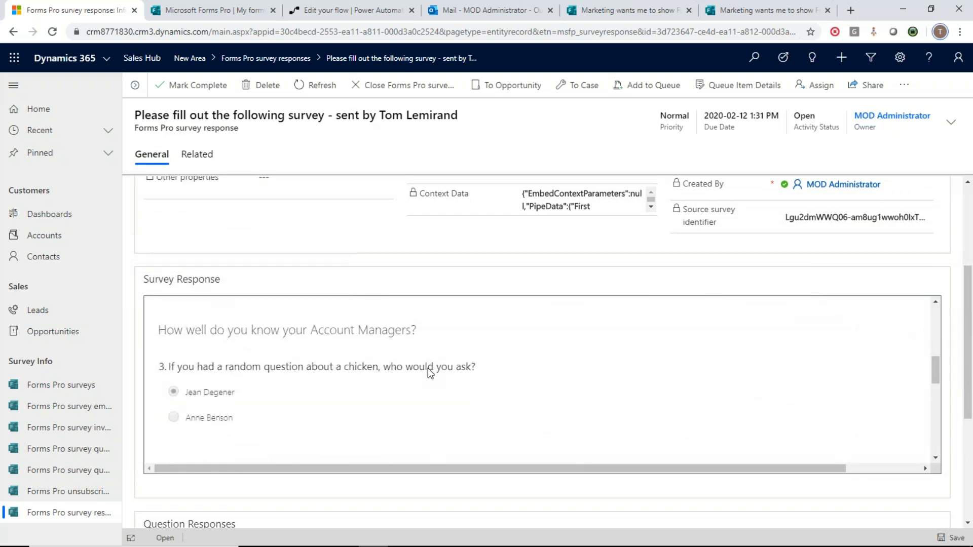
{"action": "scroll", "coordinate": [420, 369], "scroll_direction": "down", "scroll_amount": 2}
{"action": "scroll", "coordinate": [420, 370], "scroll_direction": "up", "scroll_amount": 3}
{"action": "scroll", "coordinate": [417, 367], "scroll_direction": "down", "scroll_amount": 6}
{"action": "scroll", "coordinate": [418, 369], "scroll_direction": "down", "scroll_amount": 4}
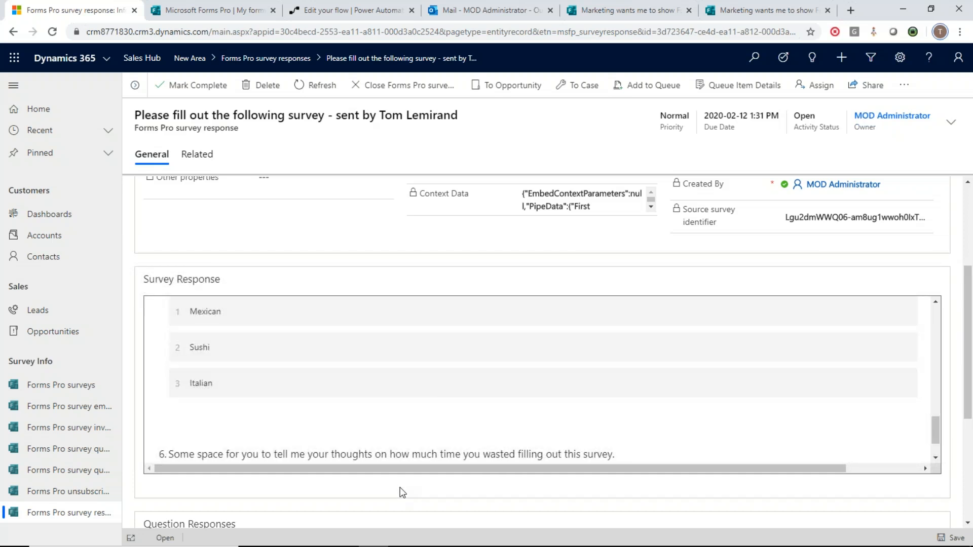
{"action": "scroll", "coordinate": [402, 488], "scroll_direction": "down", "scroll_amount": 5}
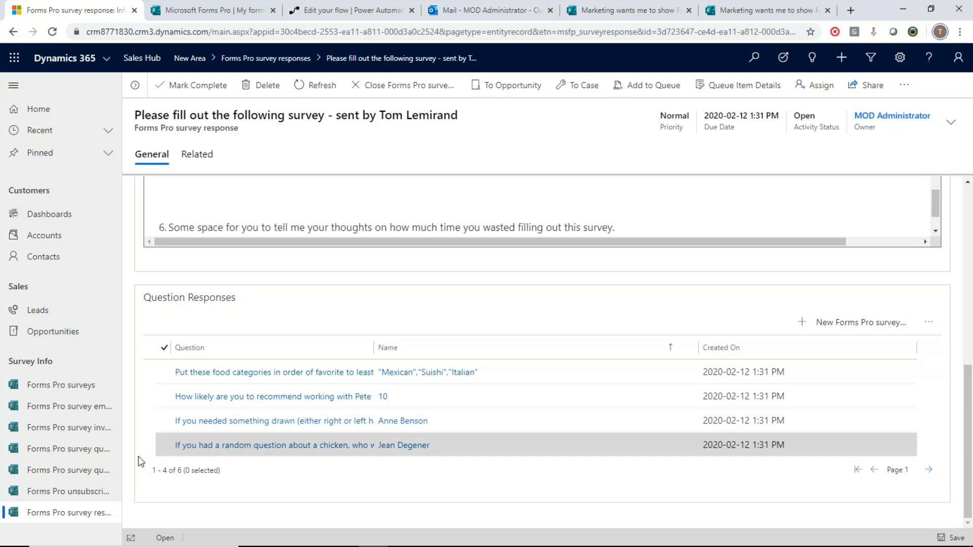
Step: List the Forms Pro survey question responses in the Active Survey Question Responses - Option Sets view
{"action": "left_click", "coordinate": [71, 472]}
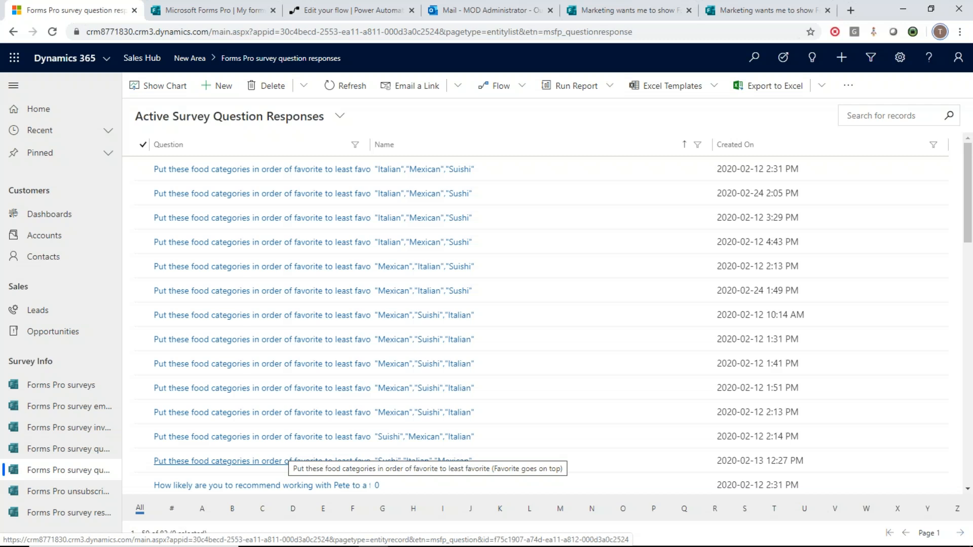
{"action": "left_click", "coordinate": [343, 118]}
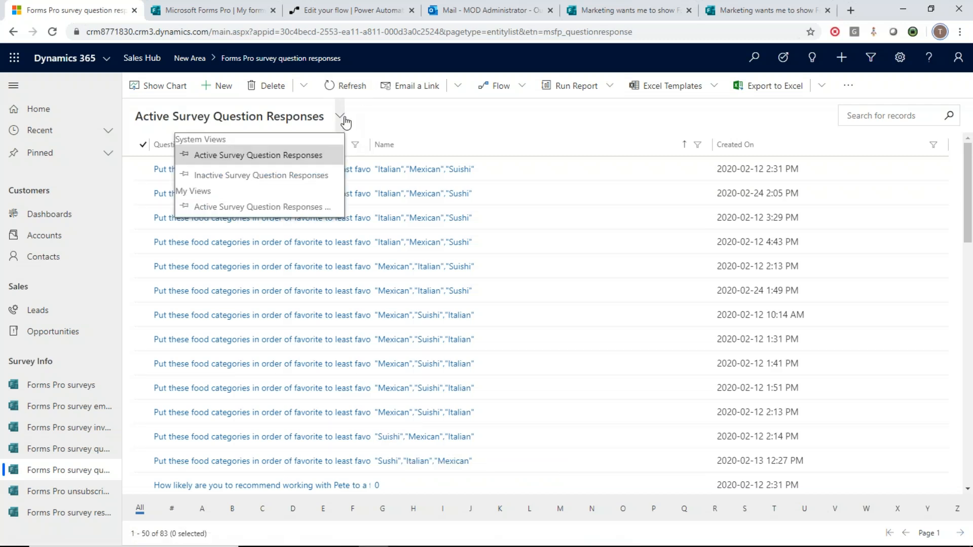
{"action": "left_click", "coordinate": [255, 208]}
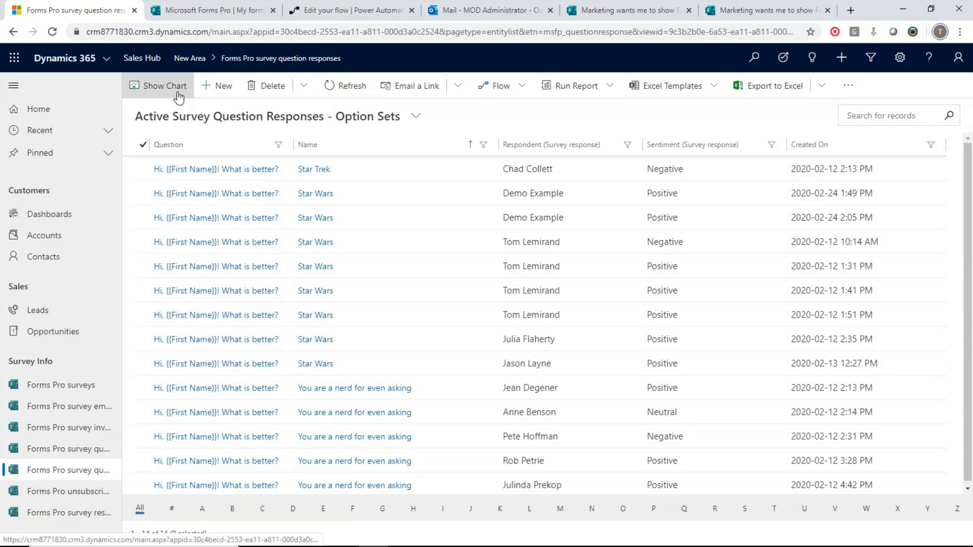
Step: Show a chart beside the question responses and switch it to Response by Name
{"action": "left_click", "coordinate": [178, 96]}
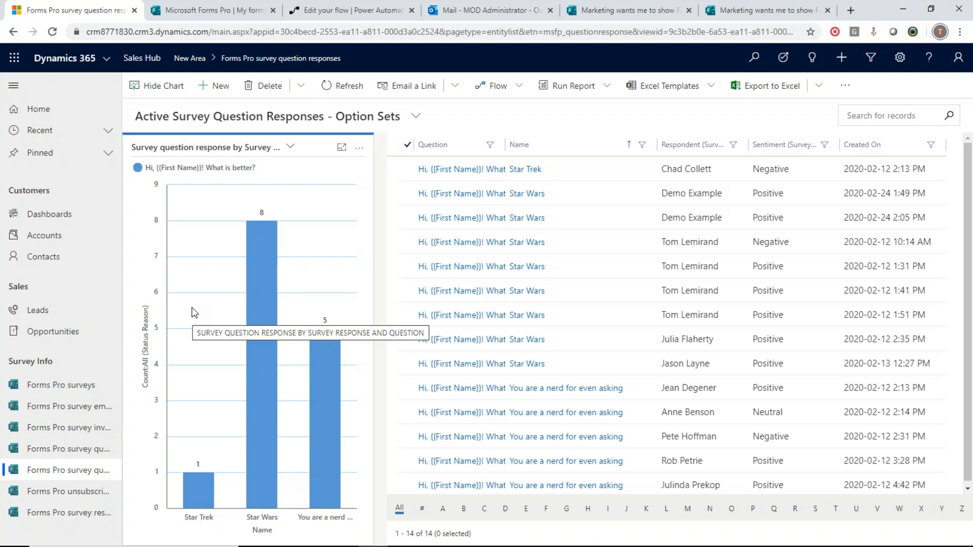
{"action": "left_click", "coordinate": [290, 147]}
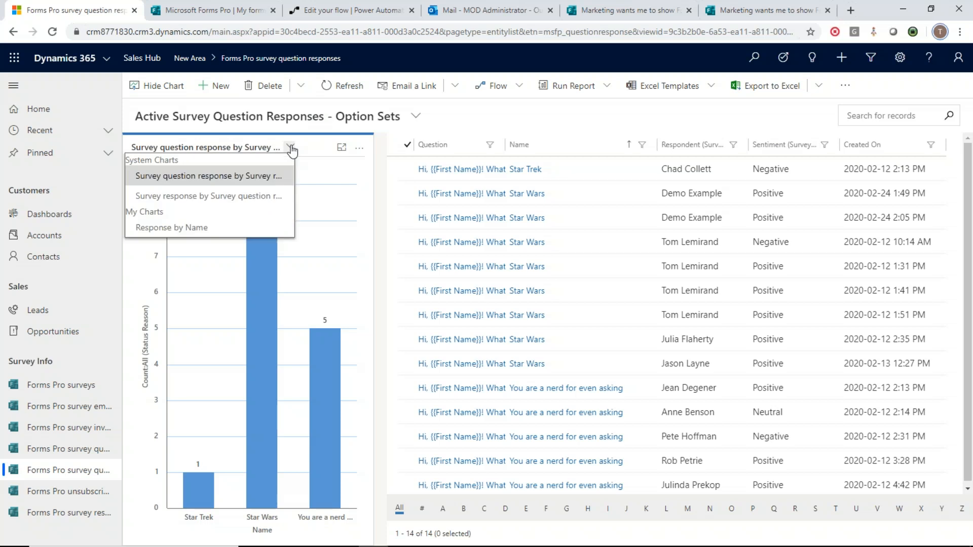
{"action": "left_click", "coordinate": [209, 226]}
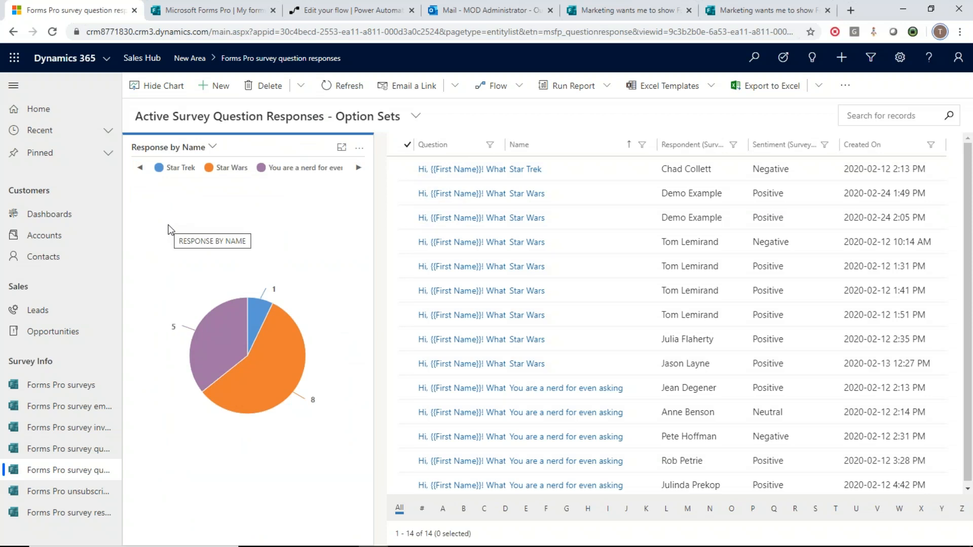
Step: Switch to Forms Pro and examine the survey's response overview and the question-wise analysis of all six questions
{"action": "left_click", "coordinate": [207, 7]}
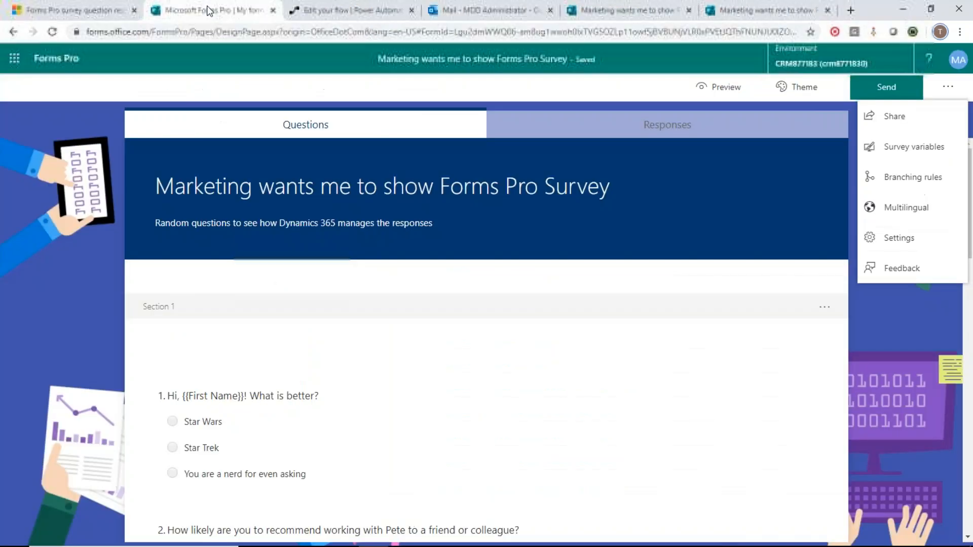
{"action": "left_click", "coordinate": [643, 122]}
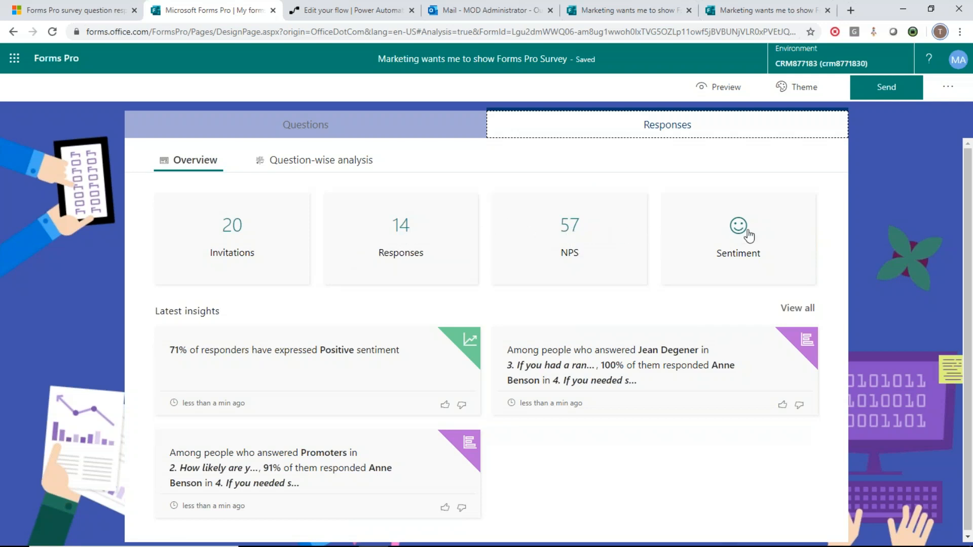
{"action": "left_click", "coordinate": [312, 164]}
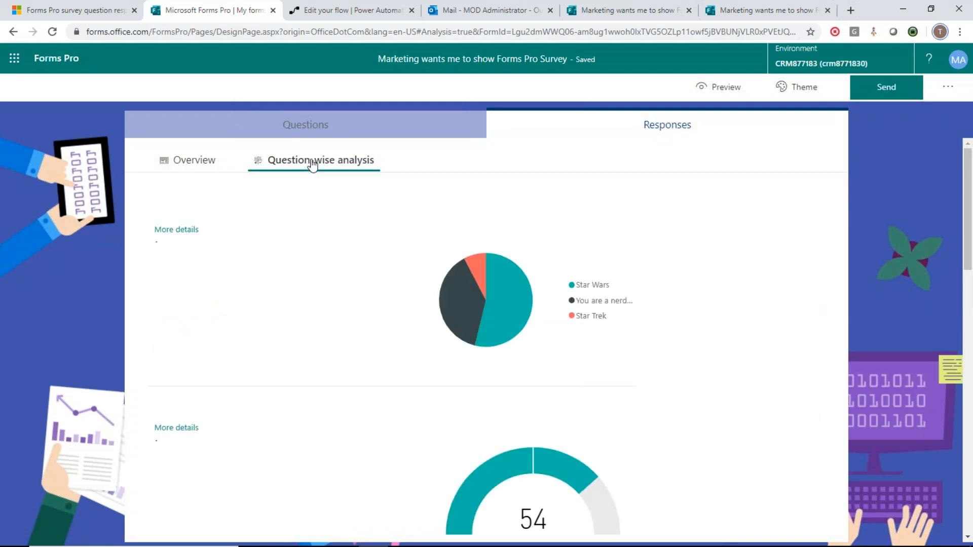
{"action": "scroll", "coordinate": [312, 163], "scroll_direction": "down", "scroll_amount": 15}
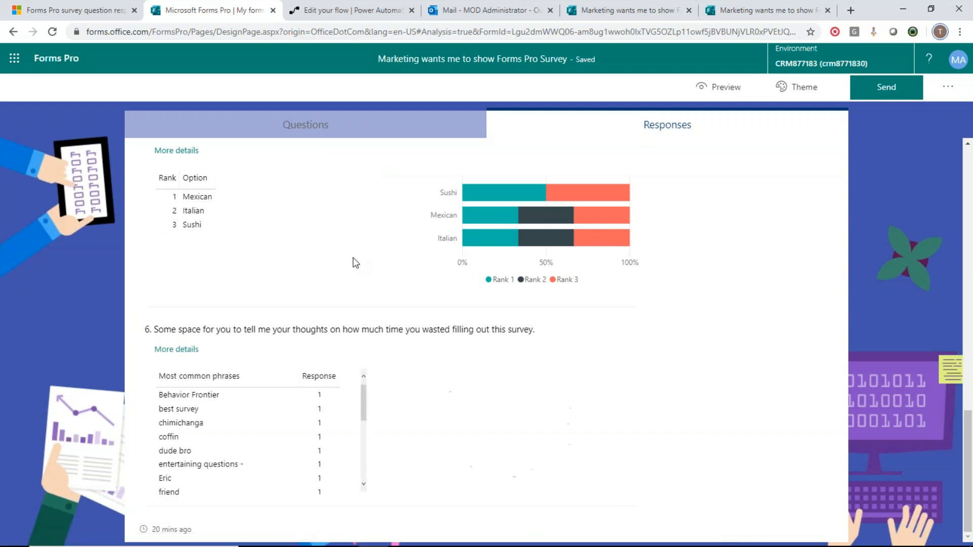
{"action": "scroll", "coordinate": [355, 251], "scroll_direction": "up", "scroll_amount": 10}
{"action": "scroll", "coordinate": [355, 251], "scroll_direction": "up", "scroll_amount": 7}
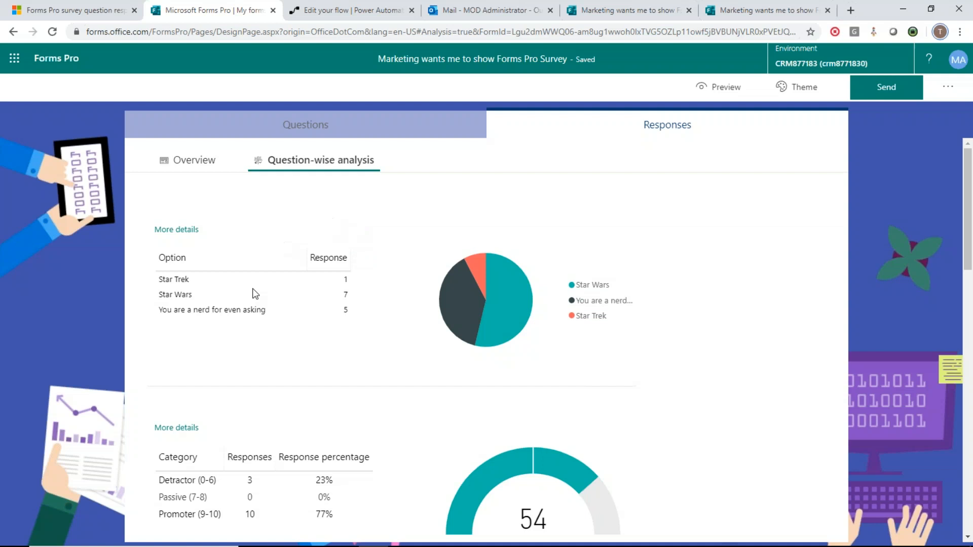
{"action": "scroll", "coordinate": [370, 292], "scroll_direction": "down", "scroll_amount": 5}
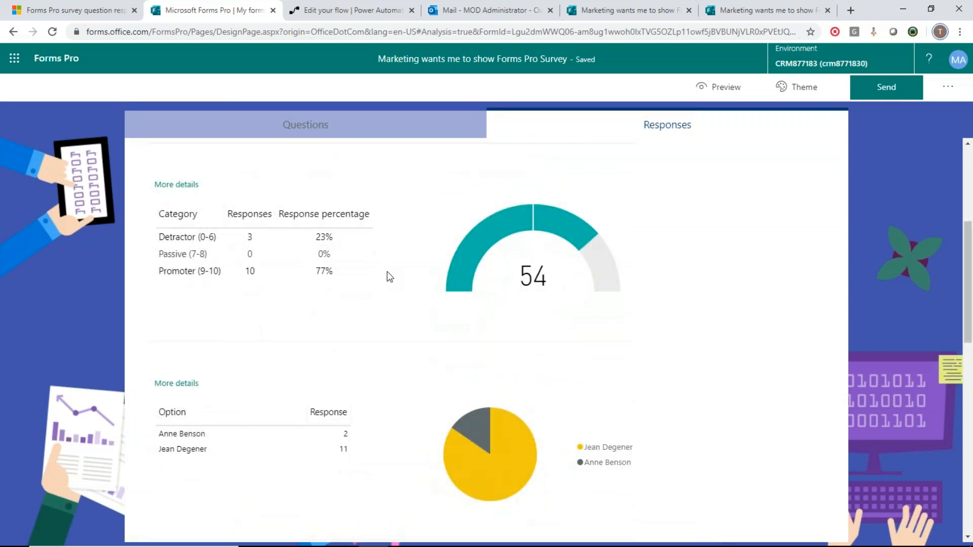
{"action": "scroll", "coordinate": [389, 277], "scroll_direction": "down", "scroll_amount": 10}
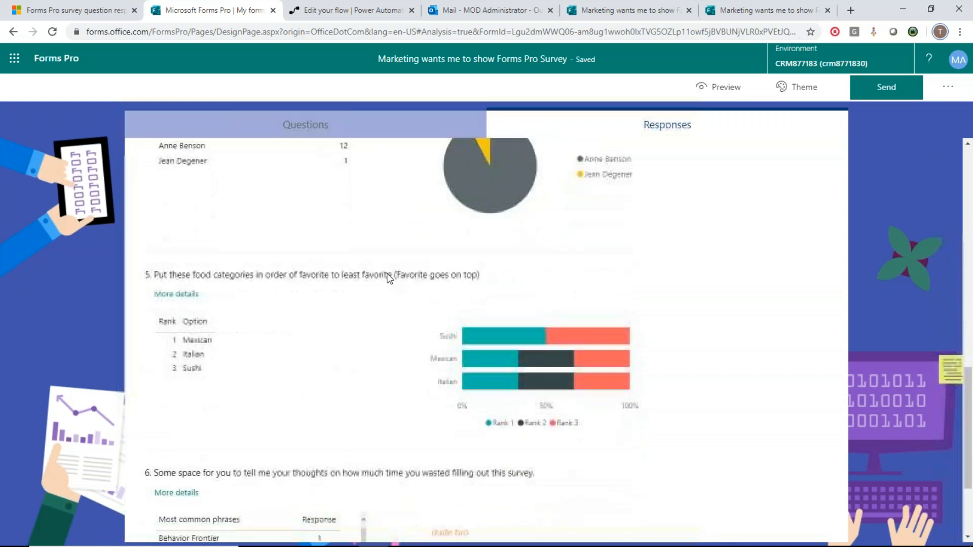
{"action": "scroll", "coordinate": [389, 278], "scroll_direction": "up", "scroll_amount": 10}
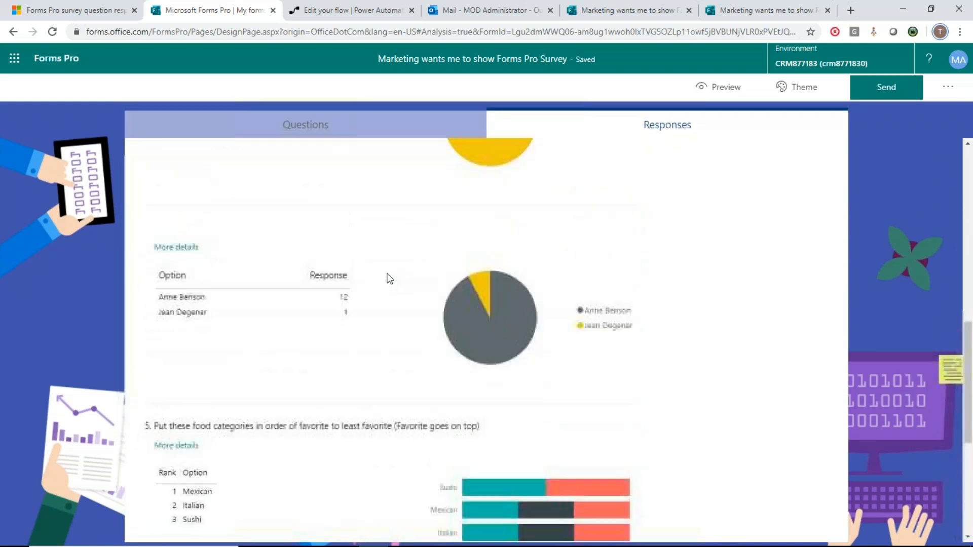
{"action": "scroll", "coordinate": [389, 279], "scroll_direction": "up", "scroll_amount": 5}
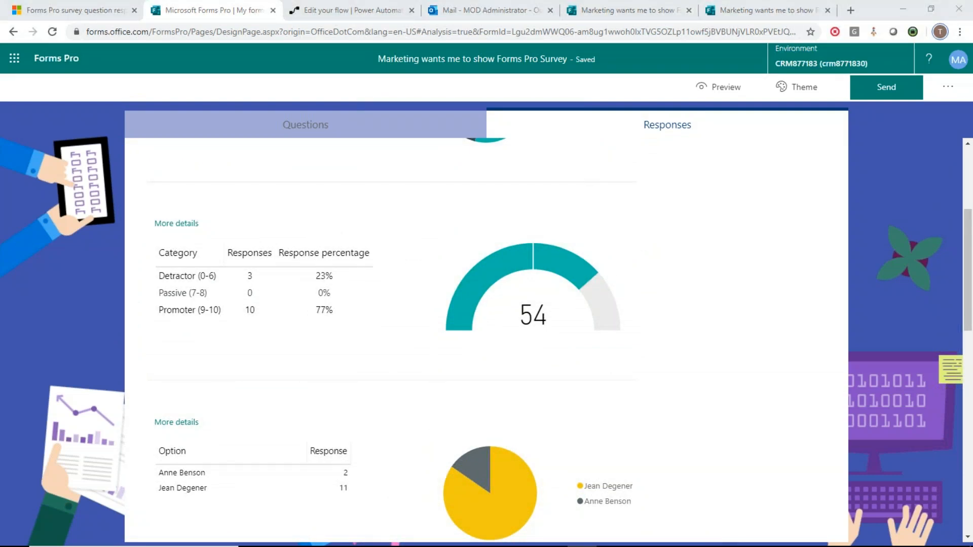
{"action": "key", "text": "alt+Tab"}
{"action": "left_click", "coordinate": [544, 413]}
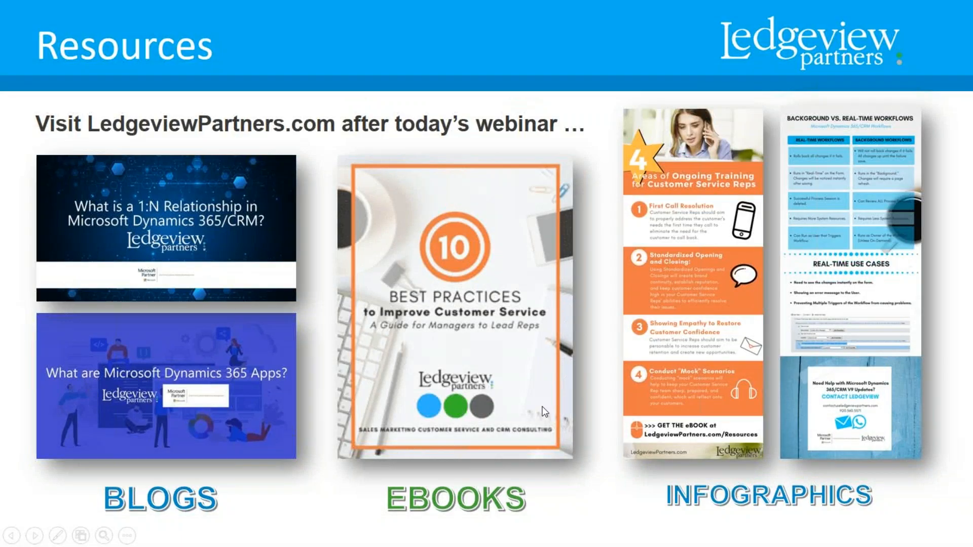